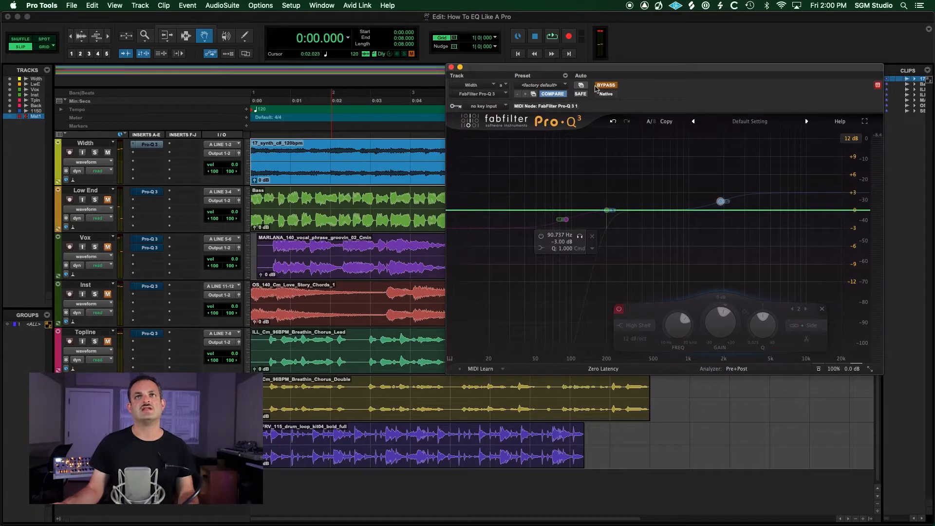
# - Play the Width track and compare its 200 Hz low-cut EQ in bypassed and active states
pyautogui.click(597, 86)
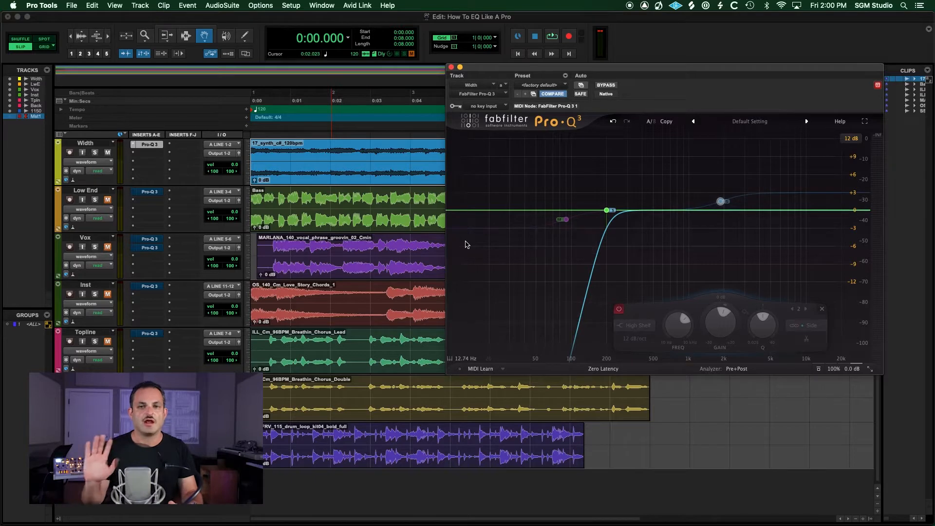
pyautogui.click(611, 85)
pyautogui.press('space')
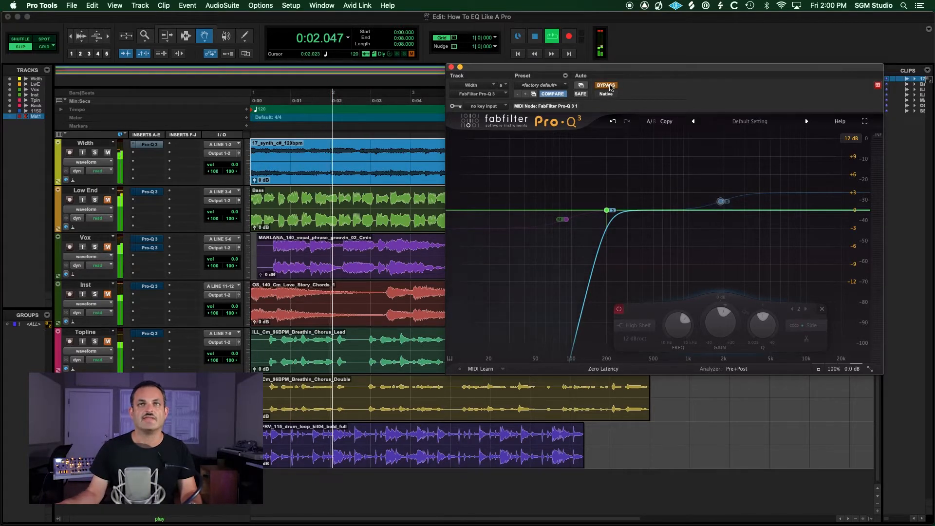
pyautogui.click(610, 86)
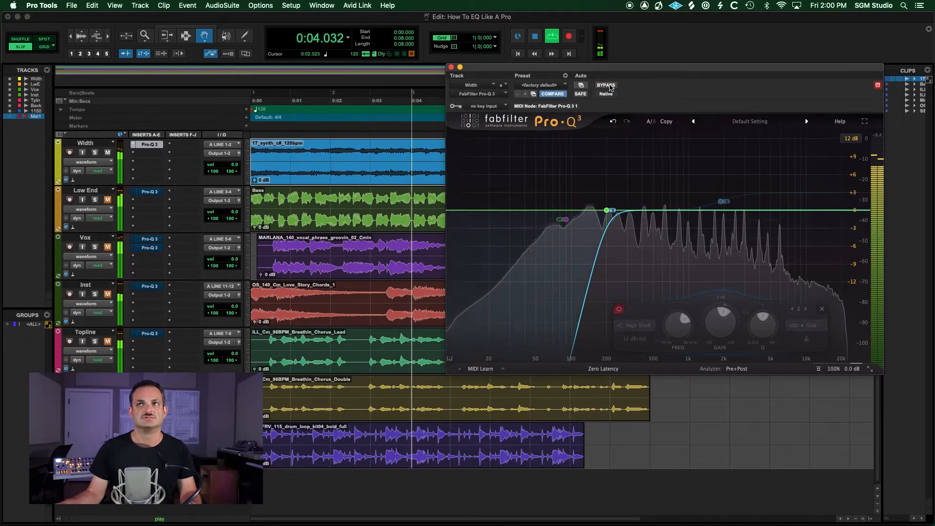
pyautogui.press('space')
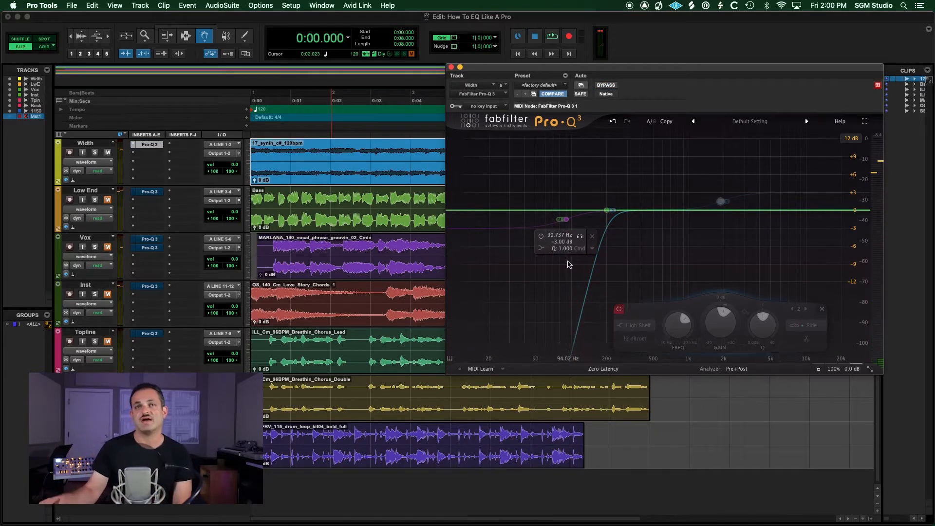
# - Disable the 200 Hz low cut on the Width EQ and enable the -3 dB mid low shelf and +3 dB side high shelf
pyautogui.click(579, 182)
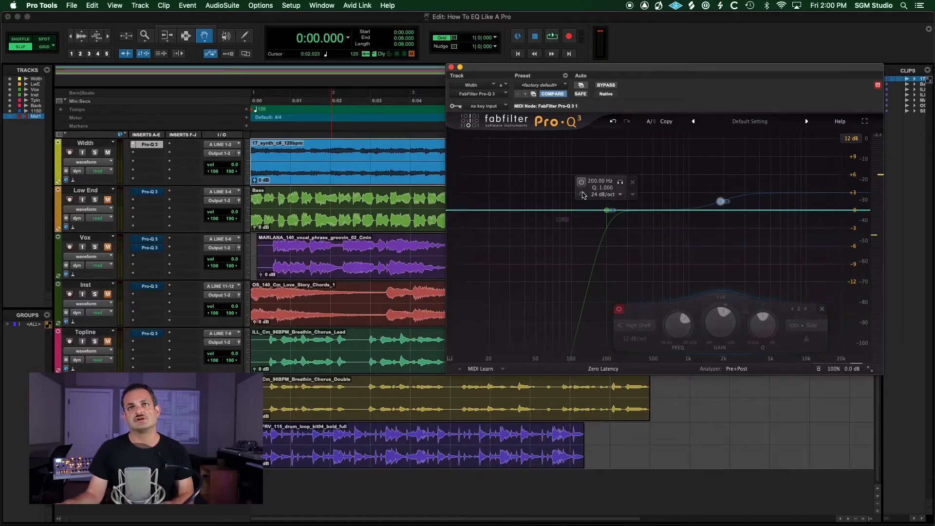
pyautogui.click(541, 237)
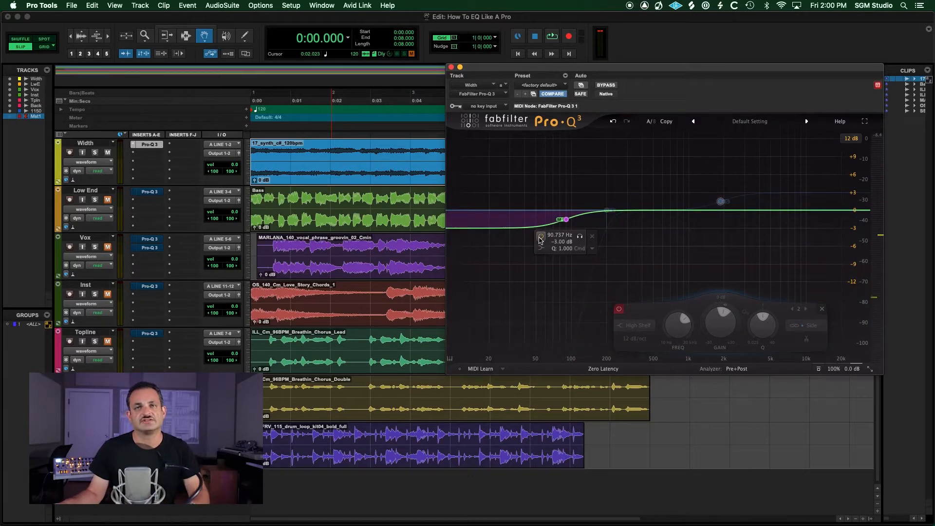
pyautogui.moveTo(725, 175)
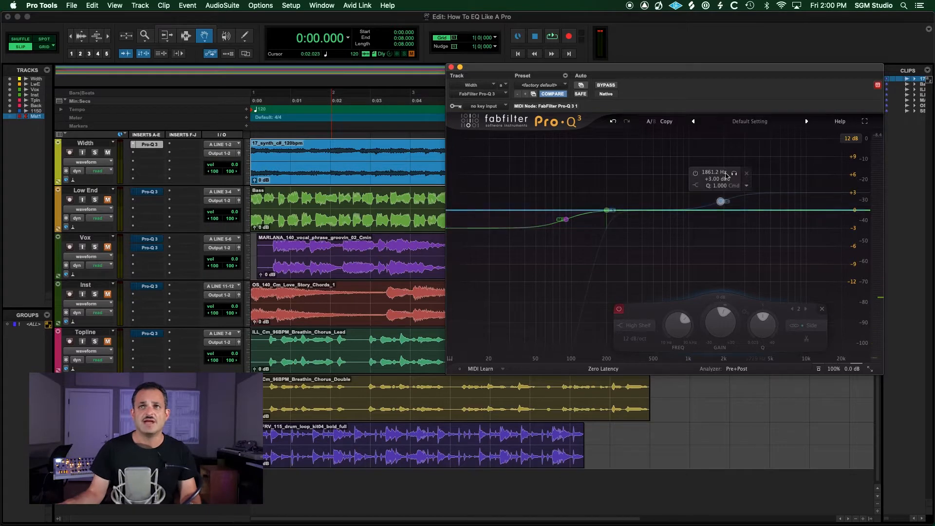
pyautogui.click(696, 173)
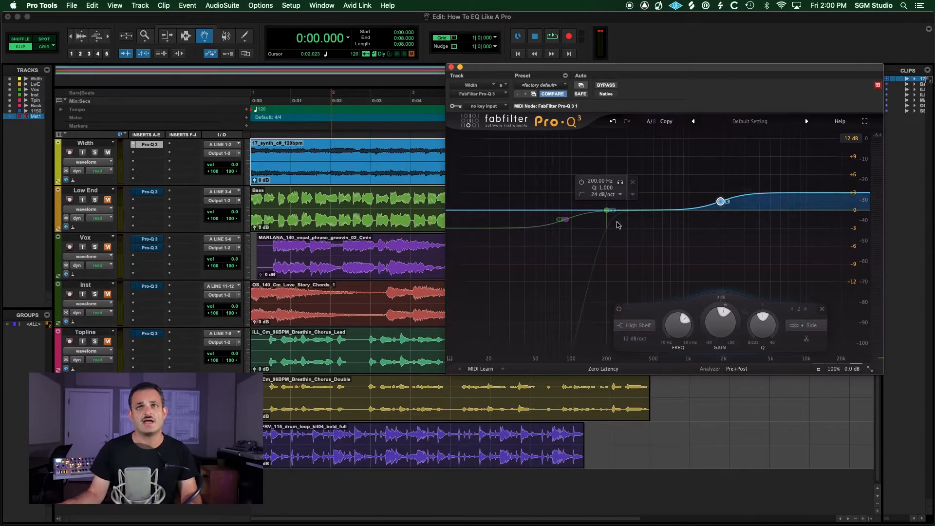
# - Delete the disabled 200 Hz low-cut band from the Width EQ
pyautogui.moveTo(561, 222)
pyautogui.moveTo(717, 203)
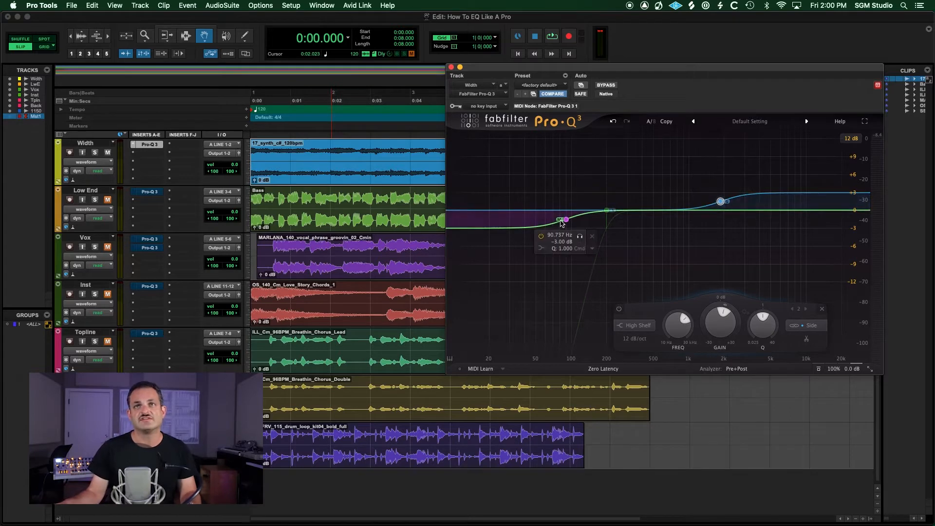
pyautogui.moveTo(618, 222)
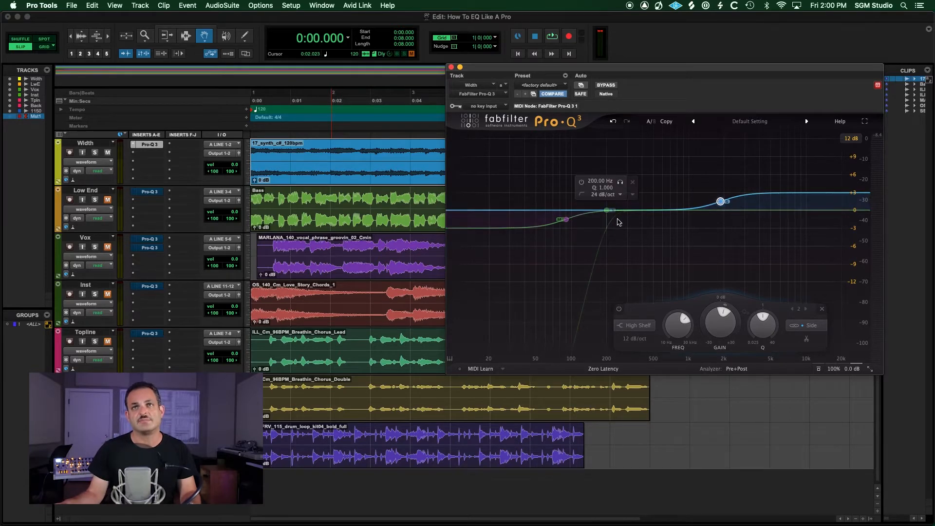
pyautogui.click(632, 183)
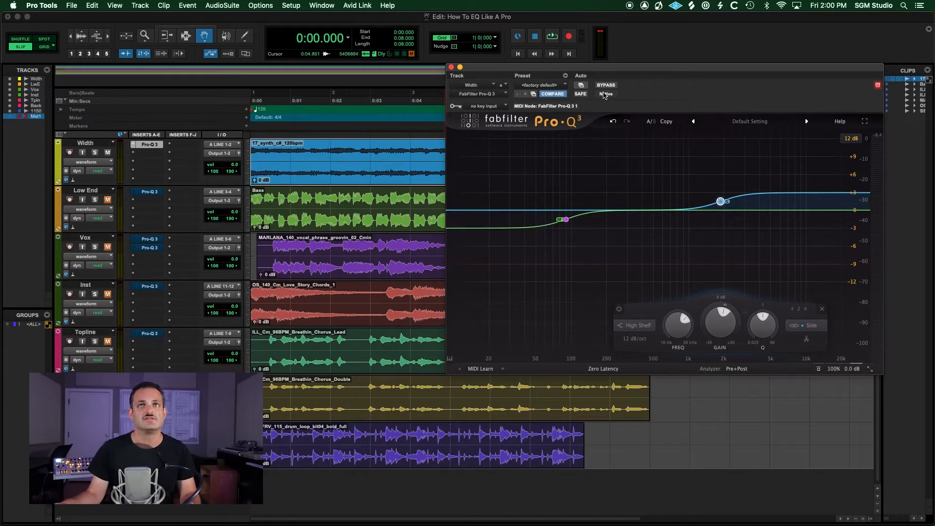
# - Play the Width track and compare the mid low shelf and side high shelf with the EQ bypassed and active
pyautogui.press('space')
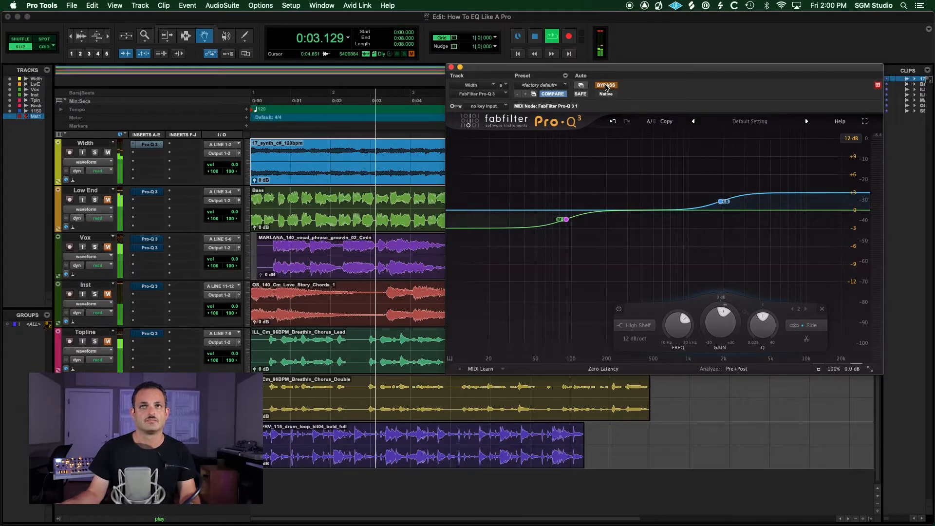
pyautogui.press('space')
pyautogui.click(606, 85)
pyautogui.press('space')
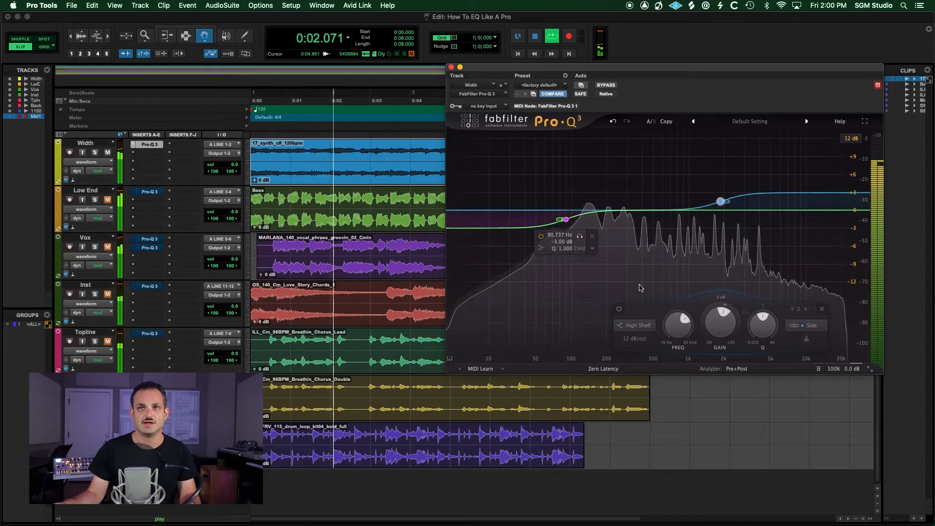
# - Raise the mid low shelf's frequency on the Width EQ to about 250 Hz during playback, then stop playback
pyautogui.click(555, 238)
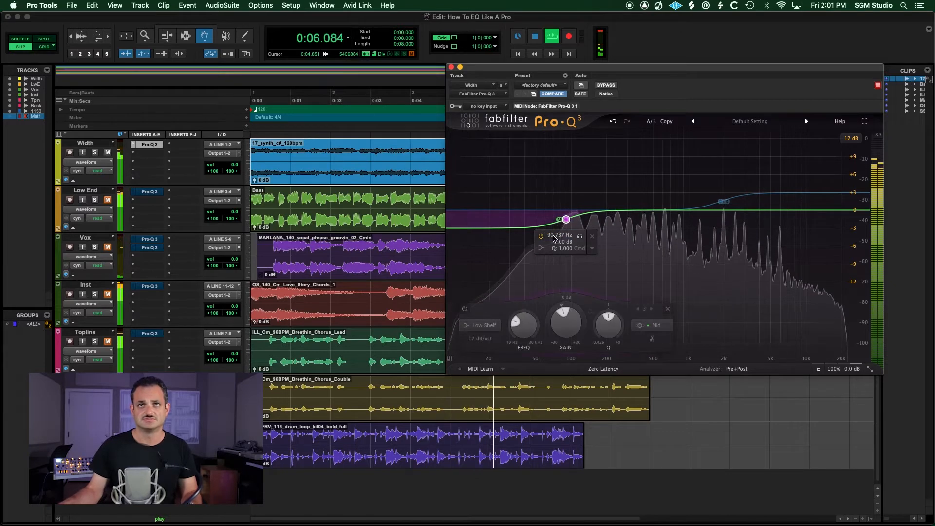
pyautogui.moveTo(524, 324); pyautogui.dragTo(526, 308)
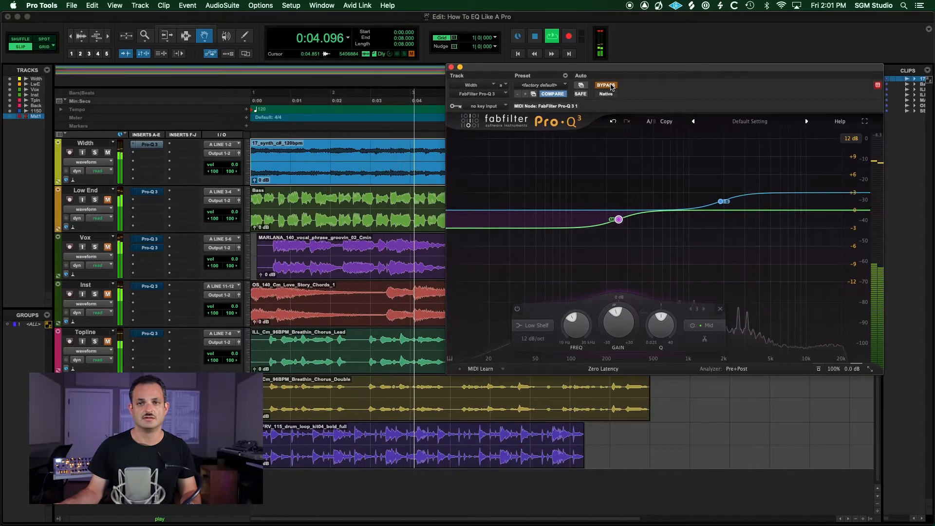
pyautogui.press('space')
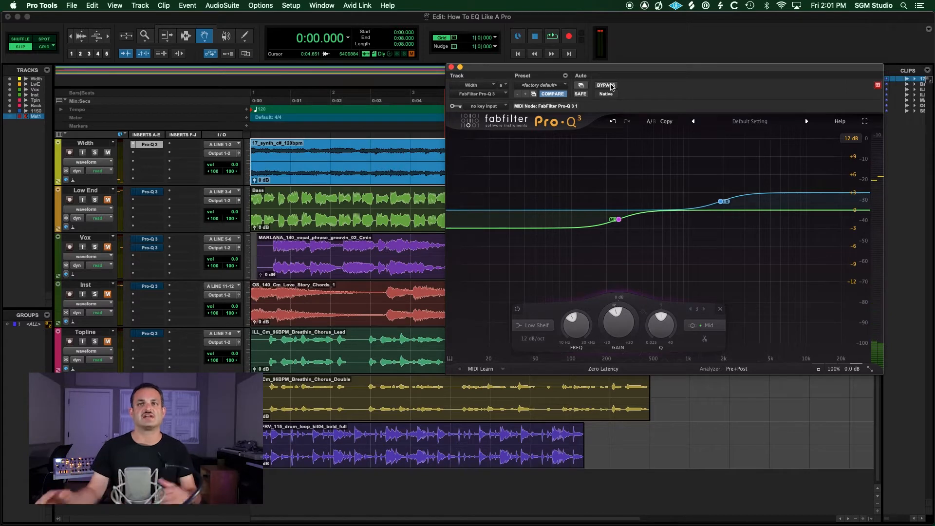
# - Lower the mid low shelf's gain and raise the side high shelf's gain on the Width EQ
pyautogui.moveTo(617, 317); pyautogui.dragTo(615, 340)
pyautogui.click(721, 205)
pyautogui.moveTo(718, 325); pyautogui.dragTo(716, 313)
pyautogui.press('space')
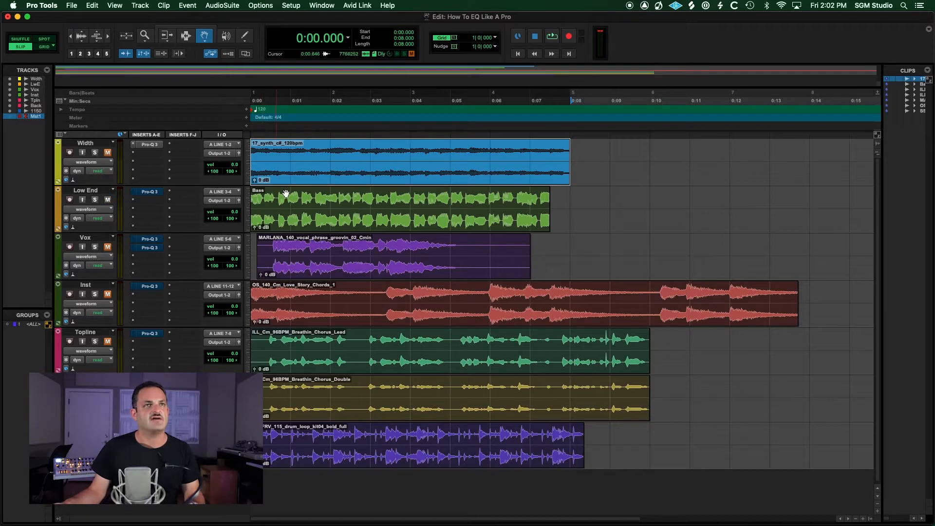
# - Play the Low End track from the session start and open its Pro-Q 3 insert
pyautogui.press('Return')
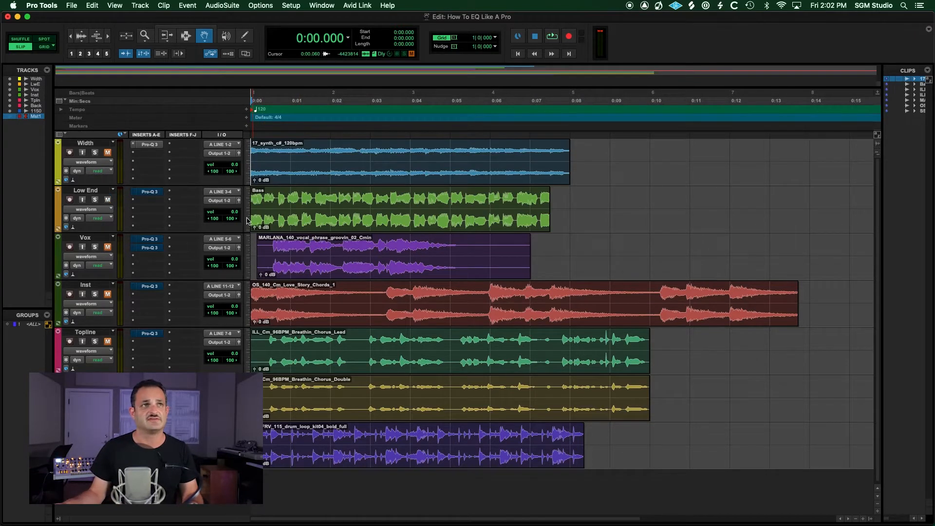
pyautogui.press('space')
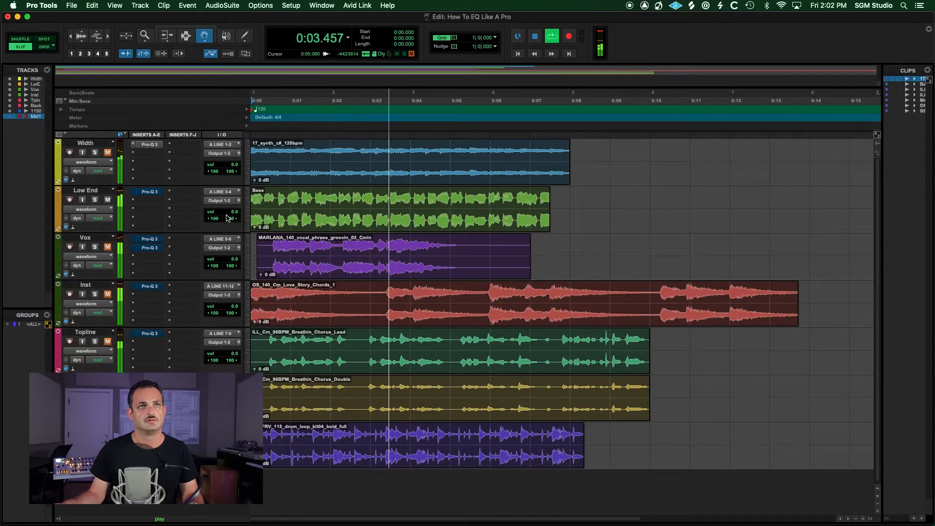
pyautogui.press('space')
pyautogui.click(149, 193)
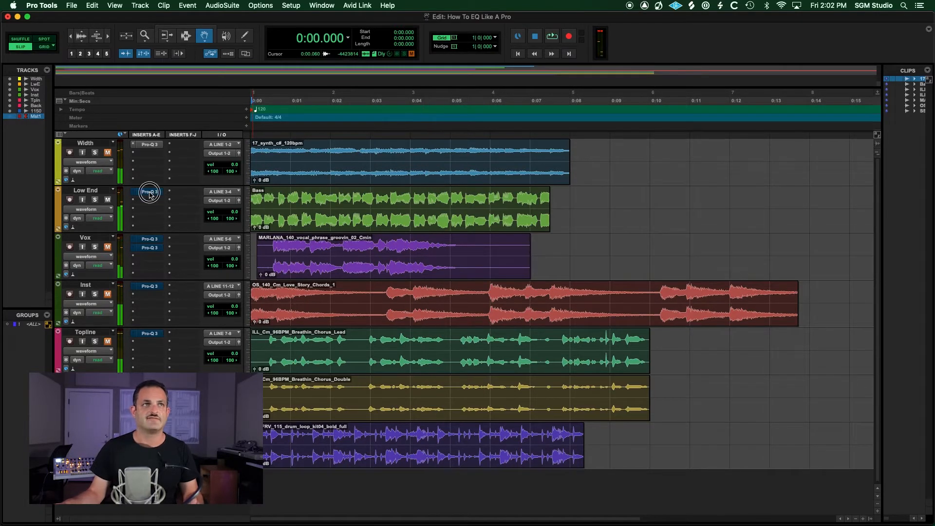
# - Switch off the 300 Hz low cut, 30 Hz low cut and 120 Hz bell bands in the Low End EQ
pyautogui.moveTo(513, 211)
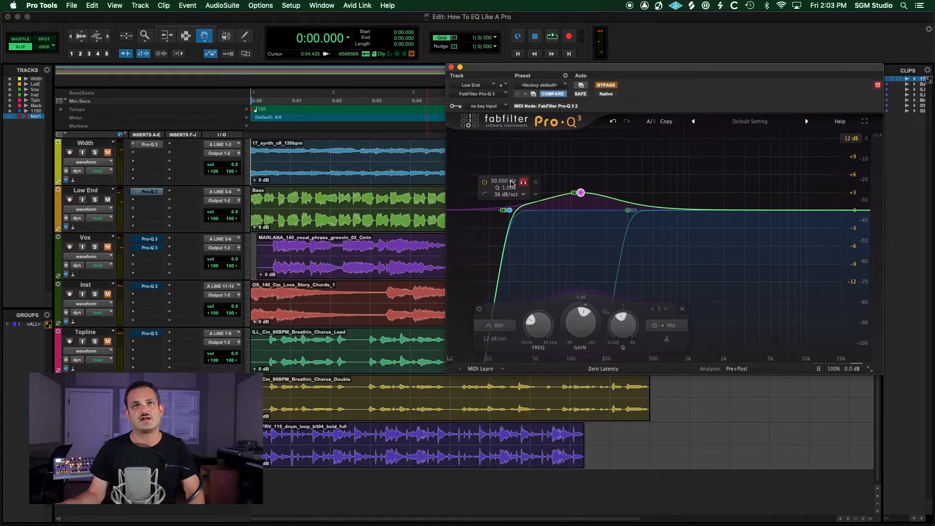
pyautogui.moveTo(627, 209)
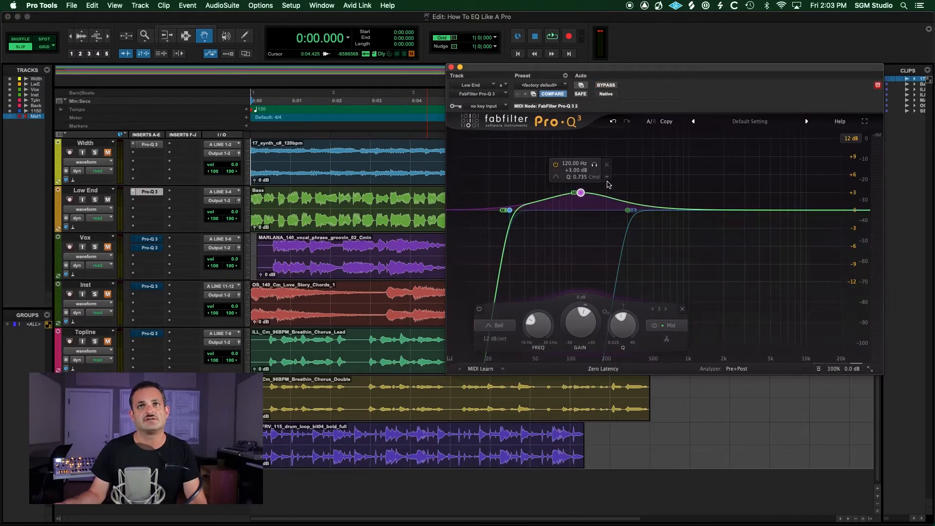
pyautogui.click(603, 183)
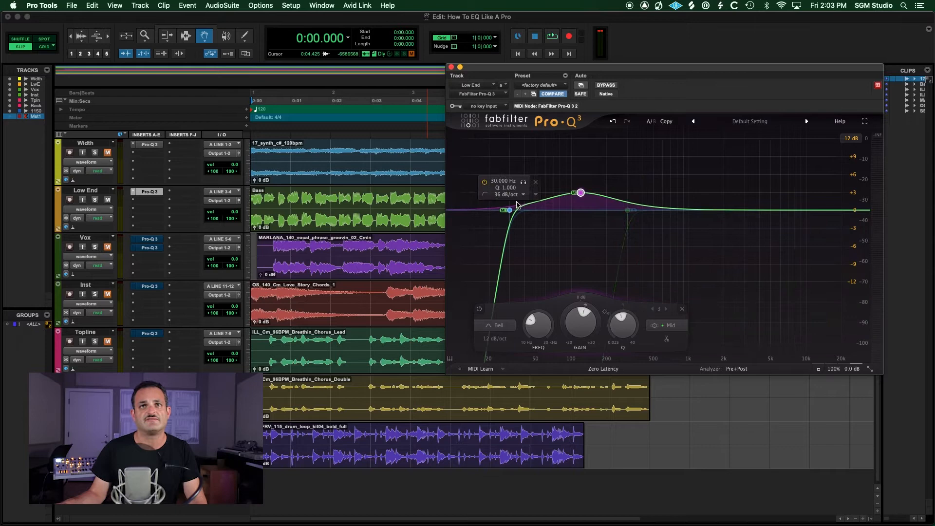
pyautogui.click(484, 184)
pyautogui.click(556, 165)
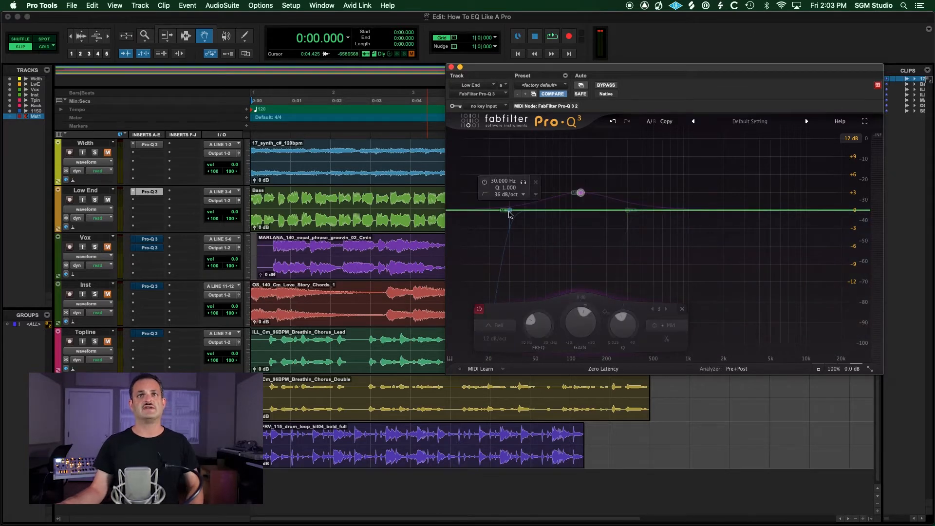
# - Enable only the 300 Hz, 36 dB/oct low cut in the Low End EQ and listen to it in playback
pyautogui.moveTo(612, 200)
pyautogui.click(603, 182)
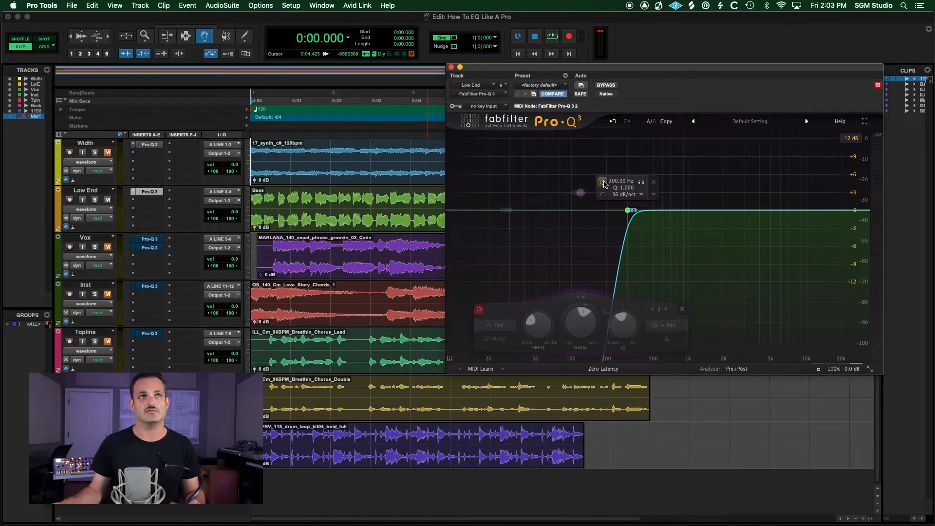
pyautogui.press('space')
pyautogui.moveTo(498, 200)
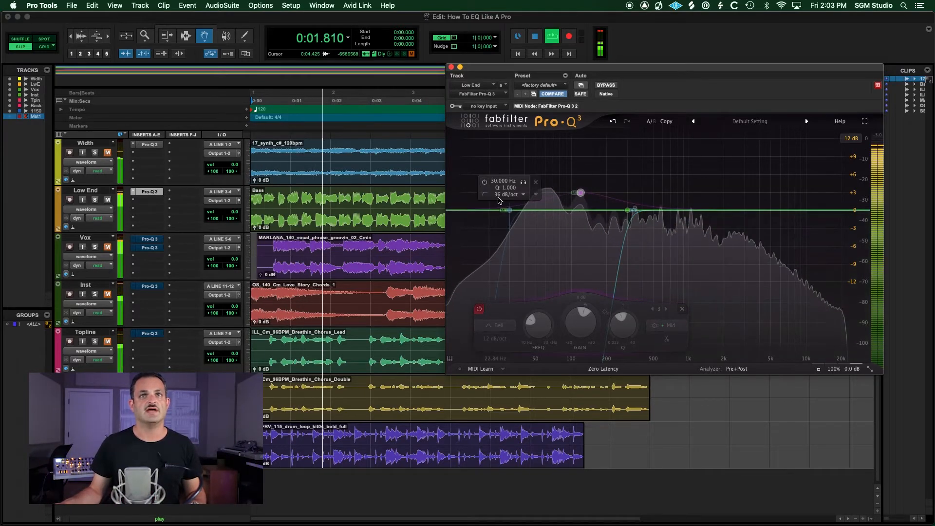
pyautogui.press('space')
# - Enable the 30 Hz, 36 dB/oct low cut and the 120 Hz, +3 dB bell in the Low End EQ
pyautogui.click(485, 182)
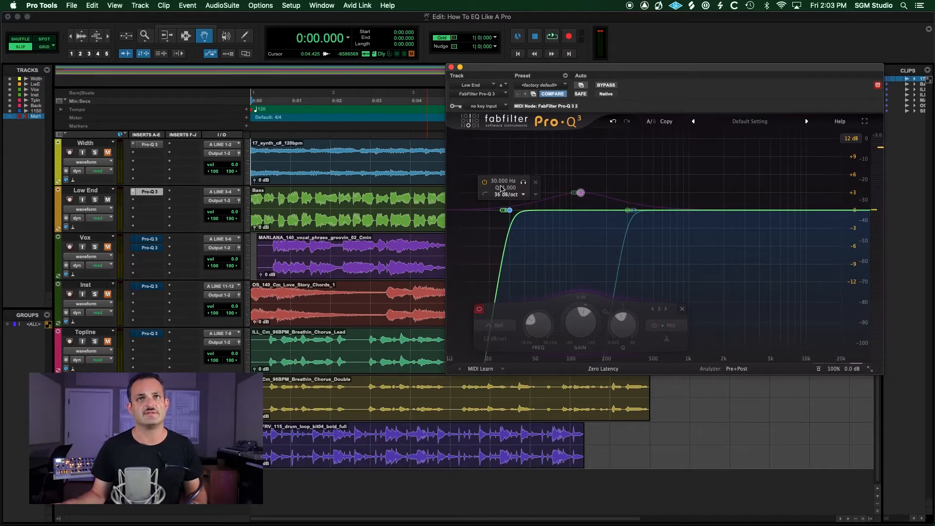
pyautogui.moveTo(555, 171)
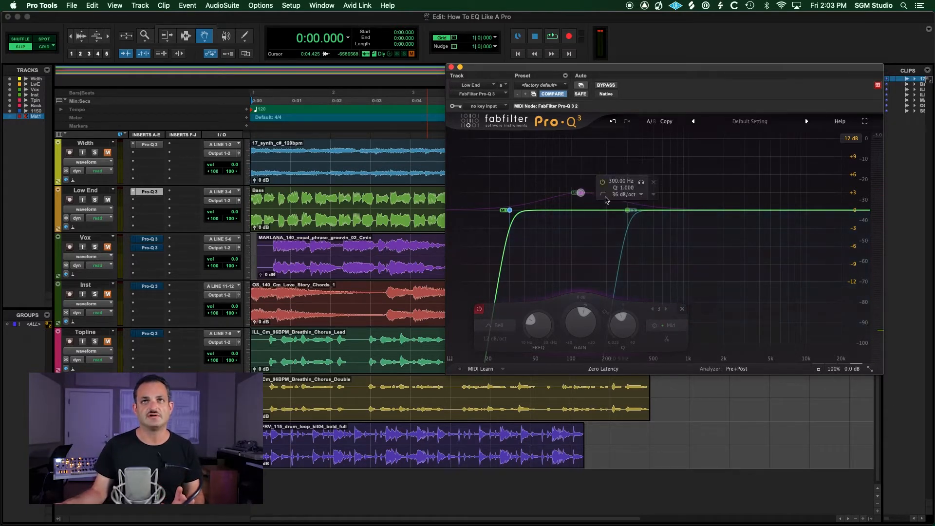
pyautogui.click(556, 165)
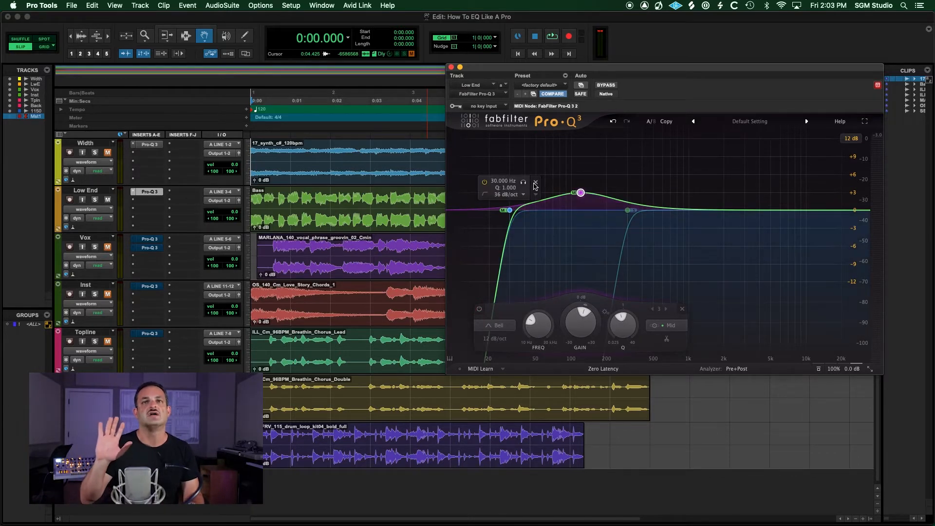
# - Play the Low End track to compare its EQ bypassed and active, and select the Bass clip
pyautogui.press('space')
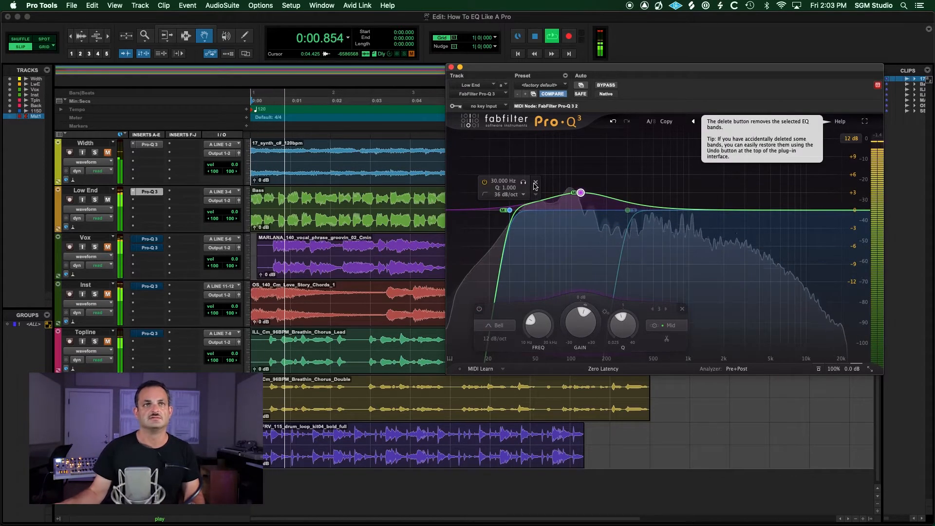
pyautogui.click(606, 86)
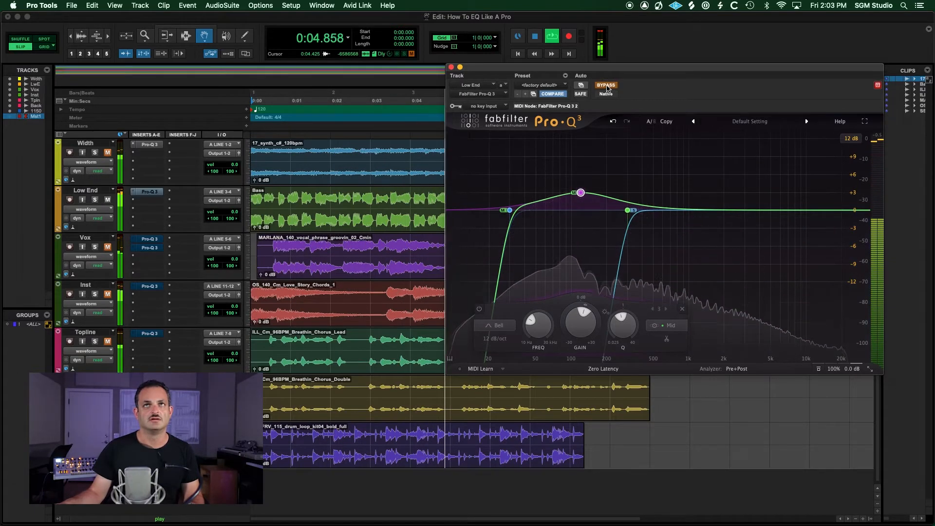
pyautogui.click(606, 86)
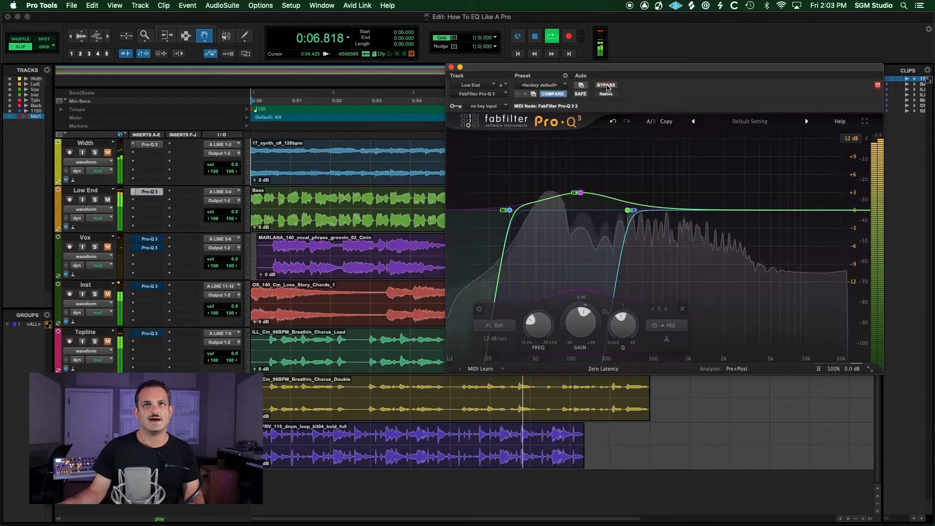
pyautogui.press('space')
pyautogui.press('space')
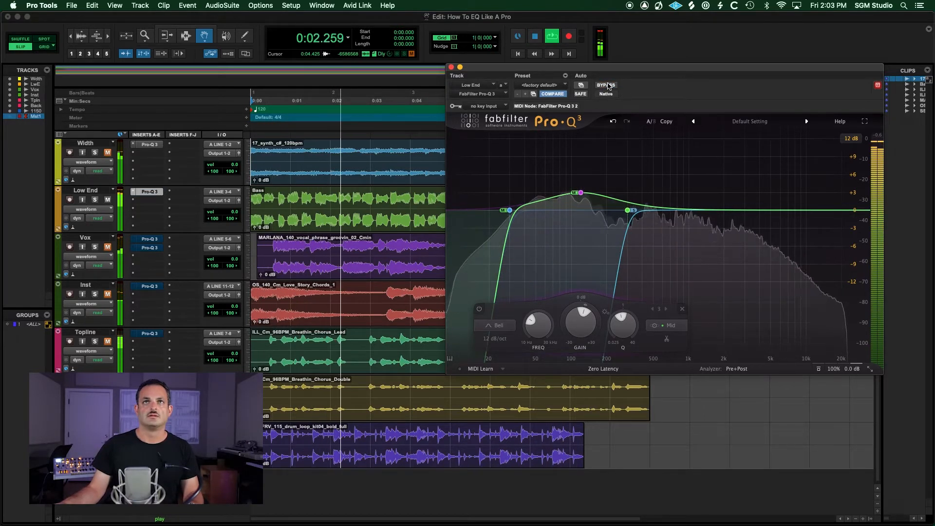
pyautogui.click(413, 205)
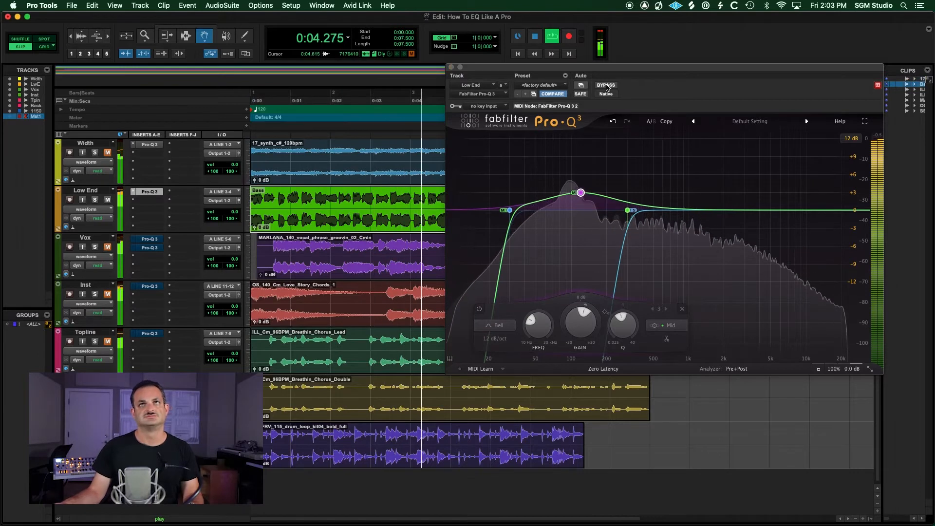
pyautogui.press('space')
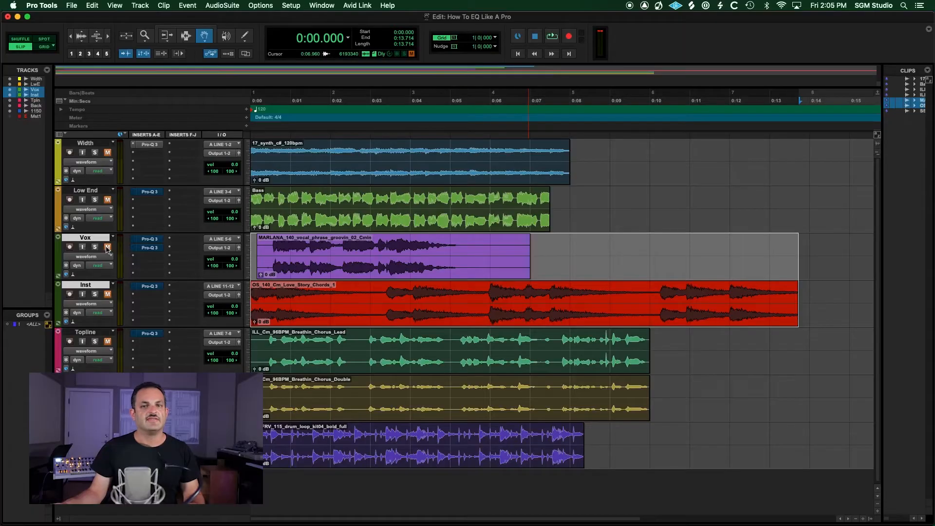
# - Unmute the Vox and Inst tracks and play them from the start with their EQs bypassed
pyautogui.click(107, 294)
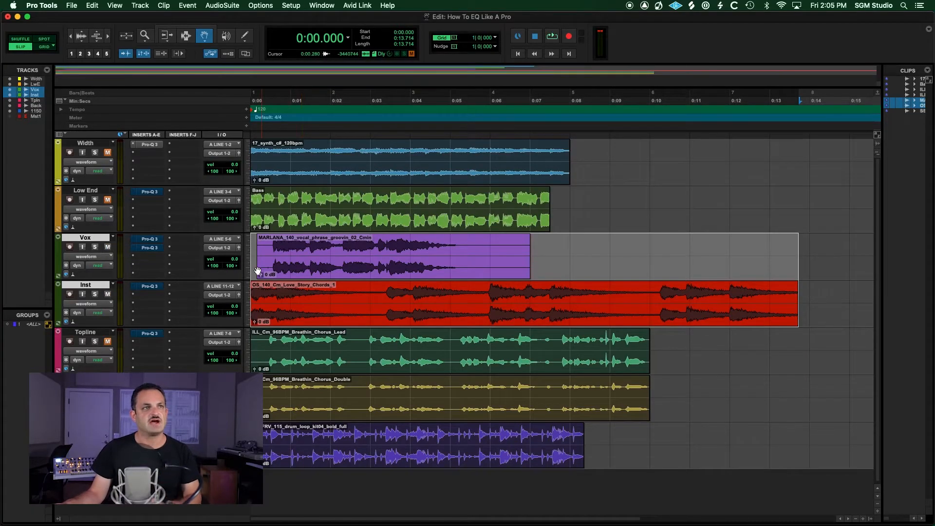
pyautogui.press('Return')
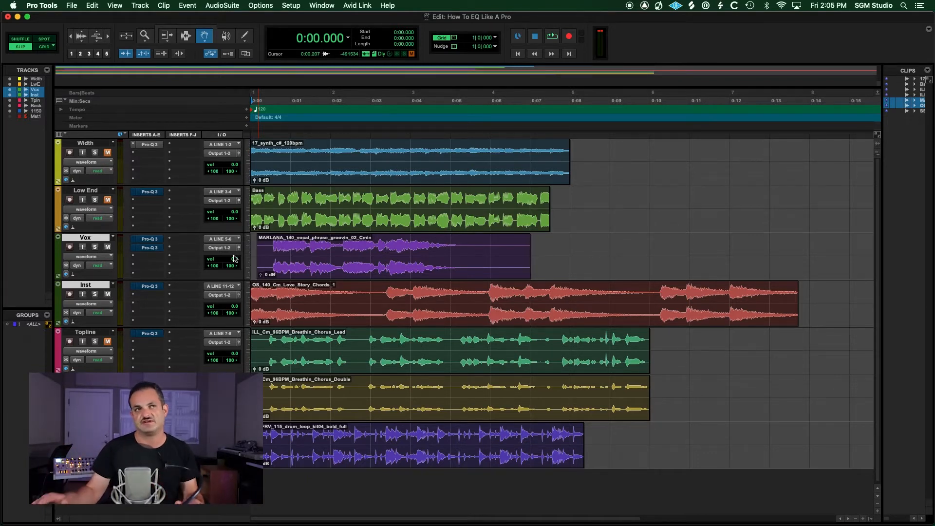
pyautogui.press('space')
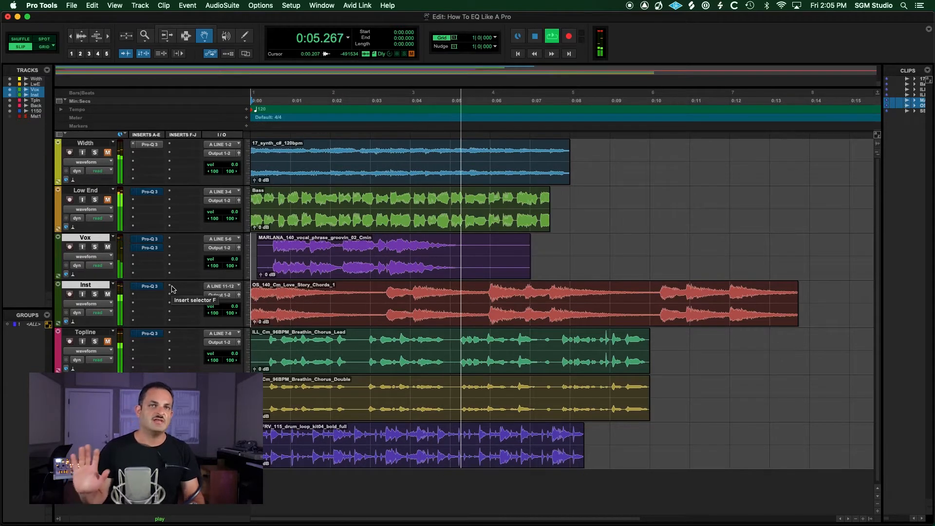
pyautogui.press('space')
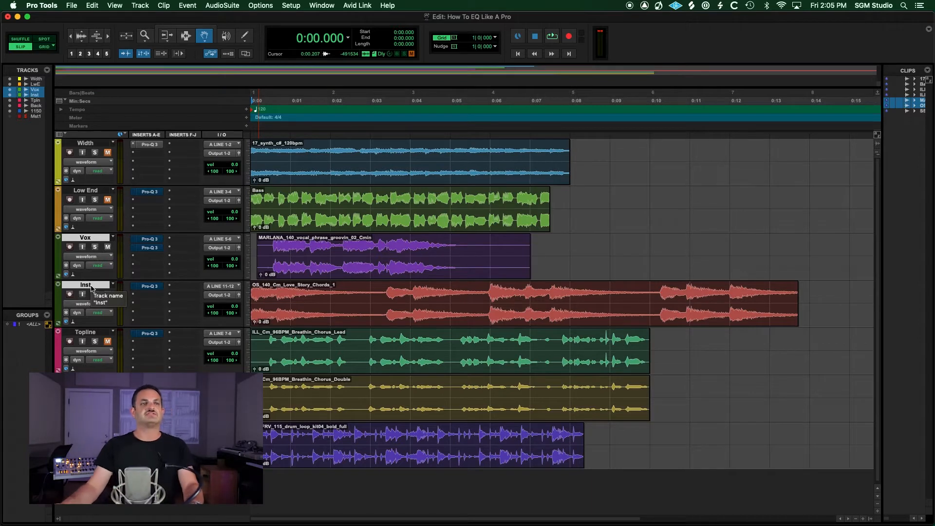
# - Activate the first Vox EQ with its +3 dB mid bell at 818.30 Hz and listen to it in playback
pyautogui.click(149, 239)
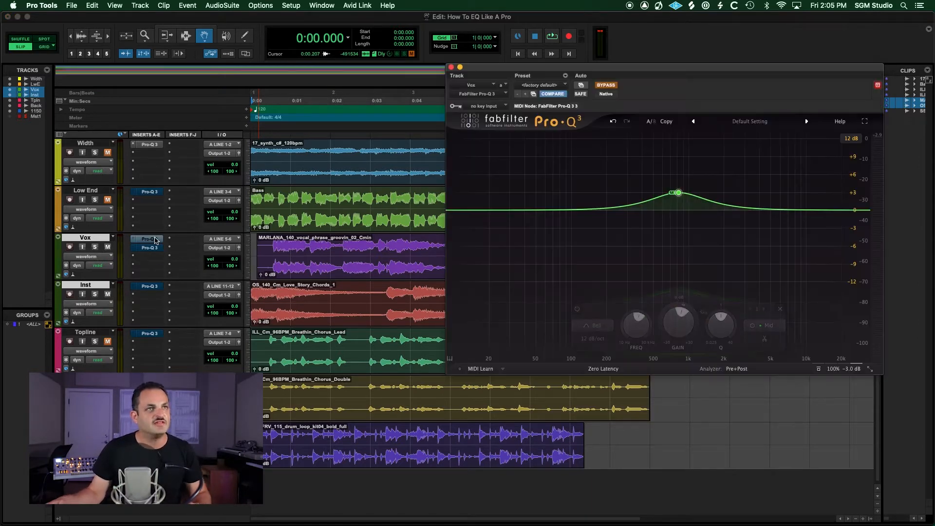
pyautogui.moveTo(677, 196)
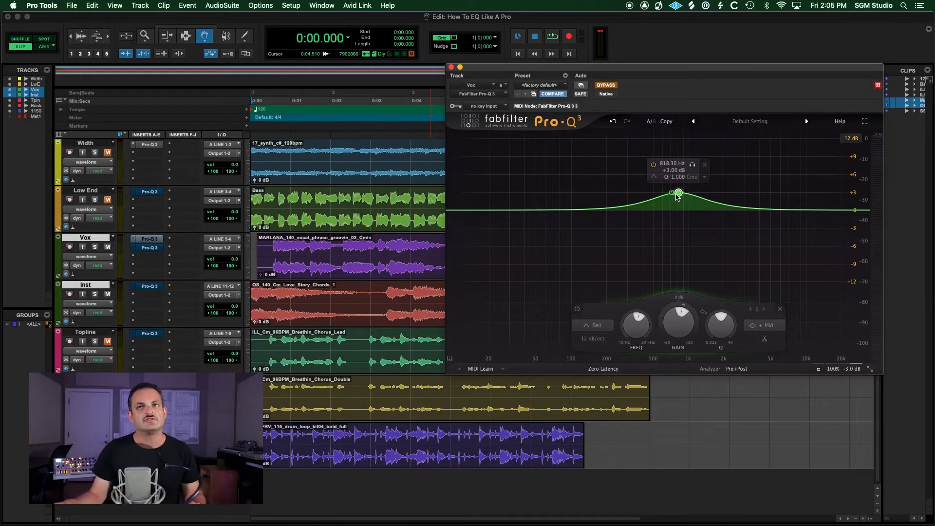
pyautogui.click(610, 87)
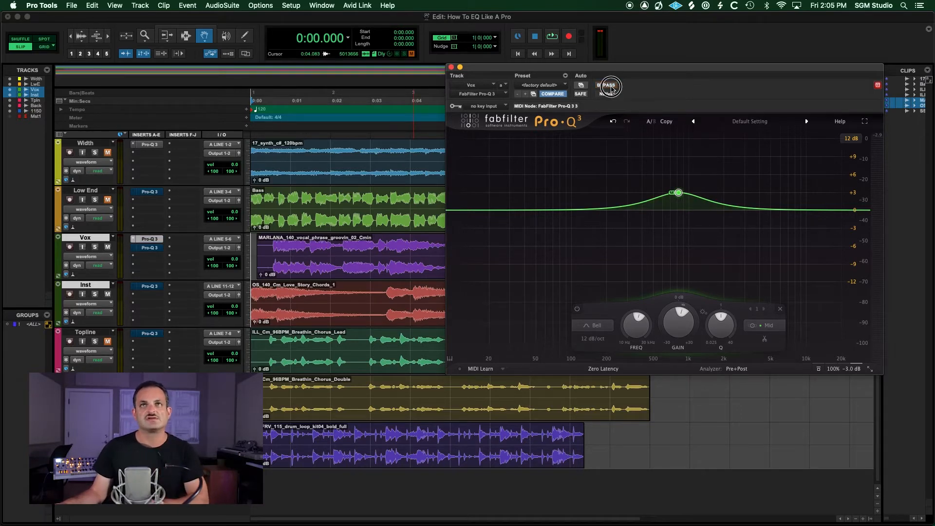
pyautogui.press('space')
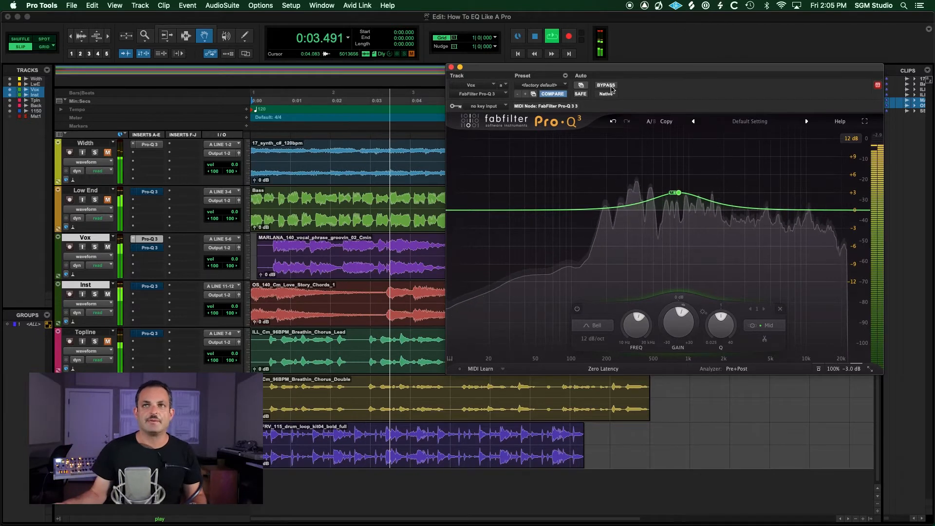
pyautogui.press('space')
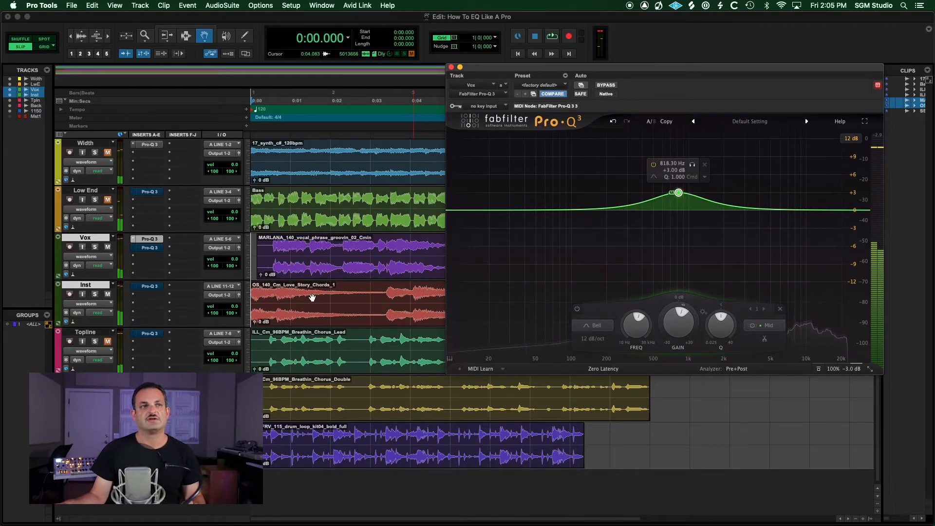
# - Open and activate the Inst EQ with its 3 dB dip, and play it together with Vox
pyautogui.click(150, 287)
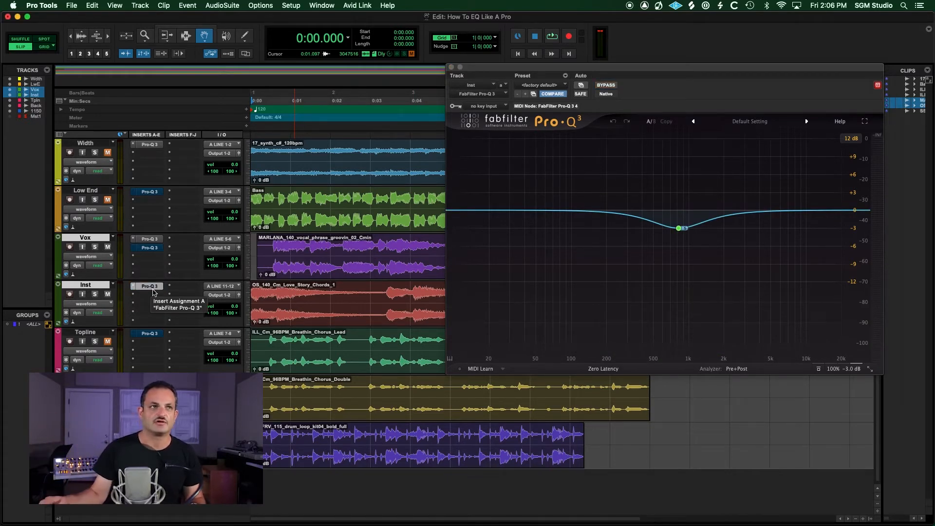
pyautogui.press('space')
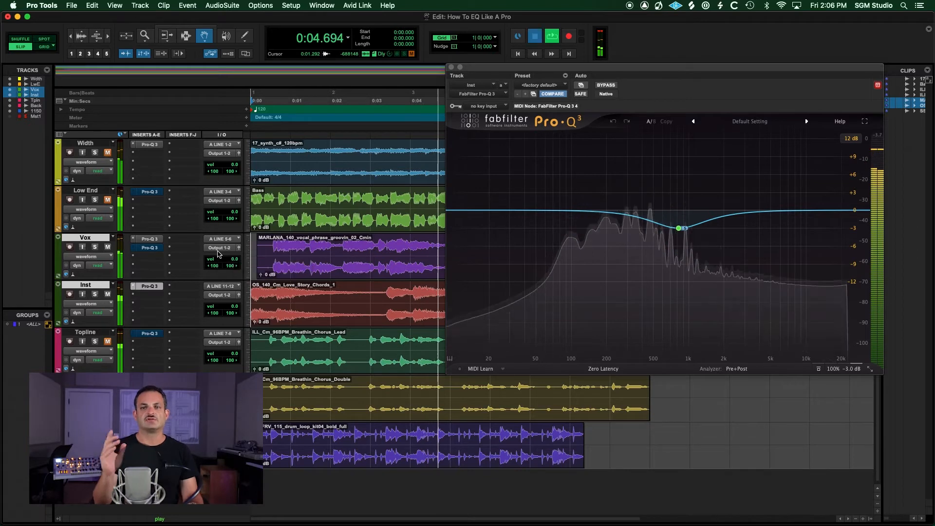
pyautogui.press('space')
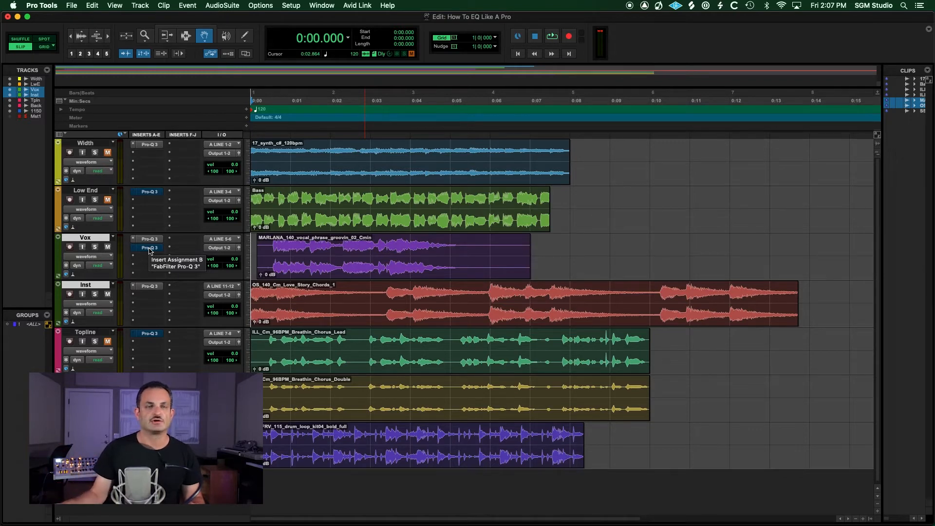
# - Activate the second Vox EQ with its +3 dB side bell at 5000 Hz, and compare it bypassed and active during playback
pyautogui.click(149, 249)
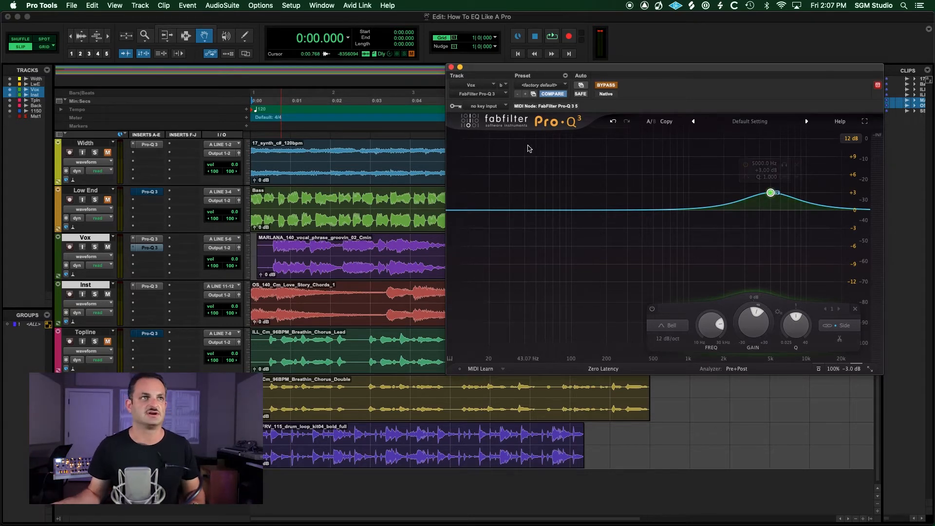
pyautogui.click(606, 86)
pyautogui.press('space')
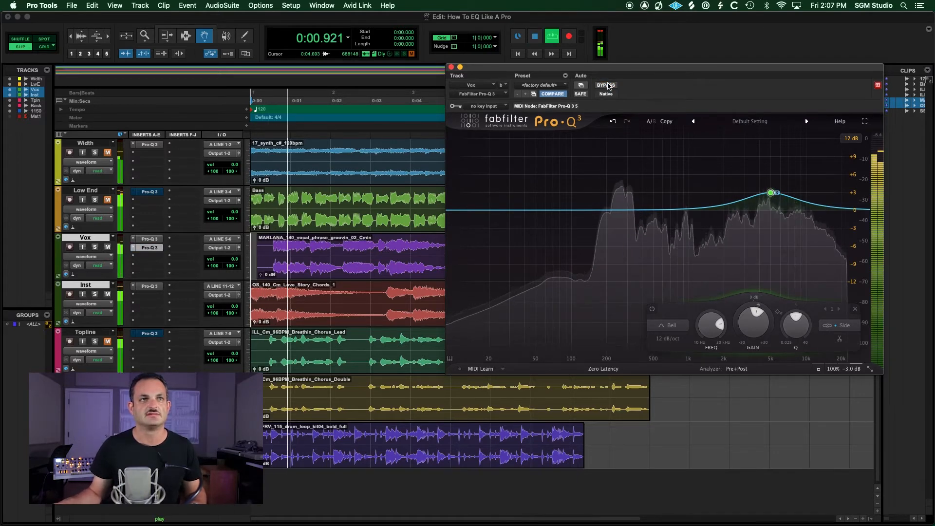
pyautogui.click(608, 86)
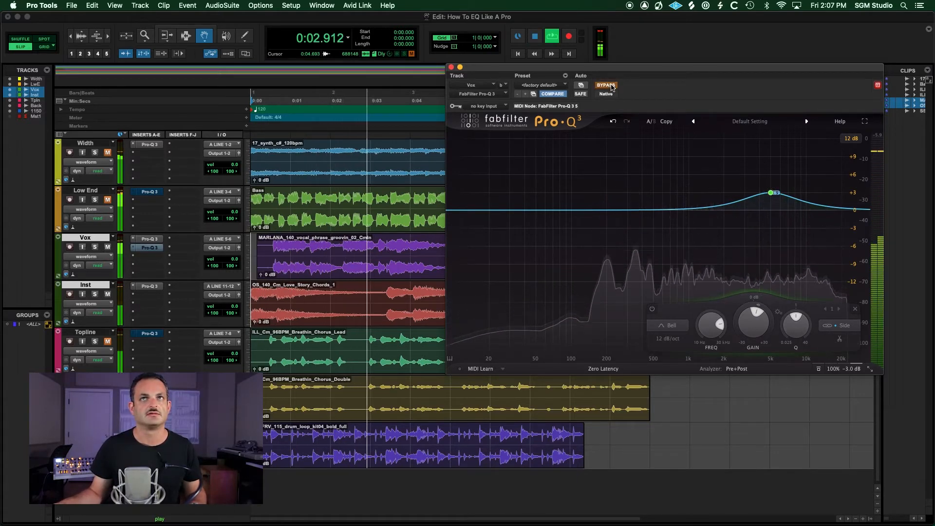
pyautogui.click(609, 86)
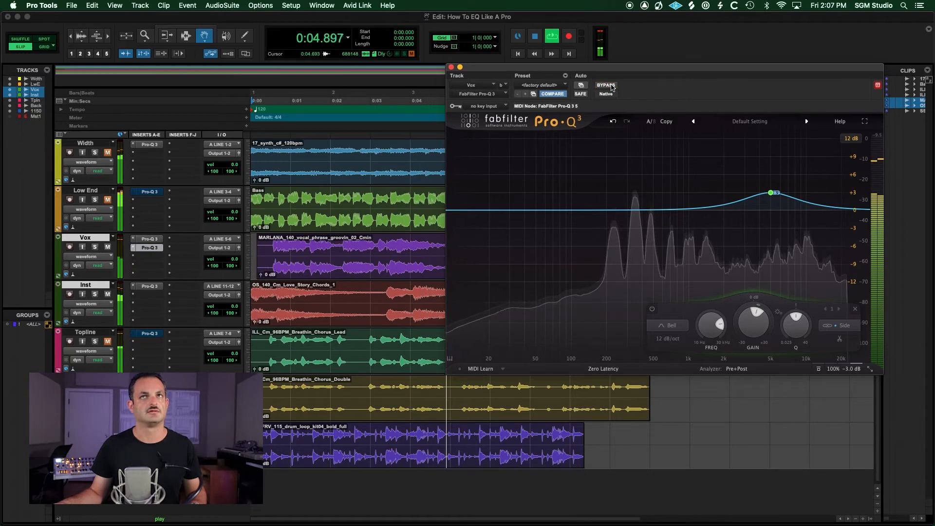
pyautogui.press('space')
pyautogui.press('space')
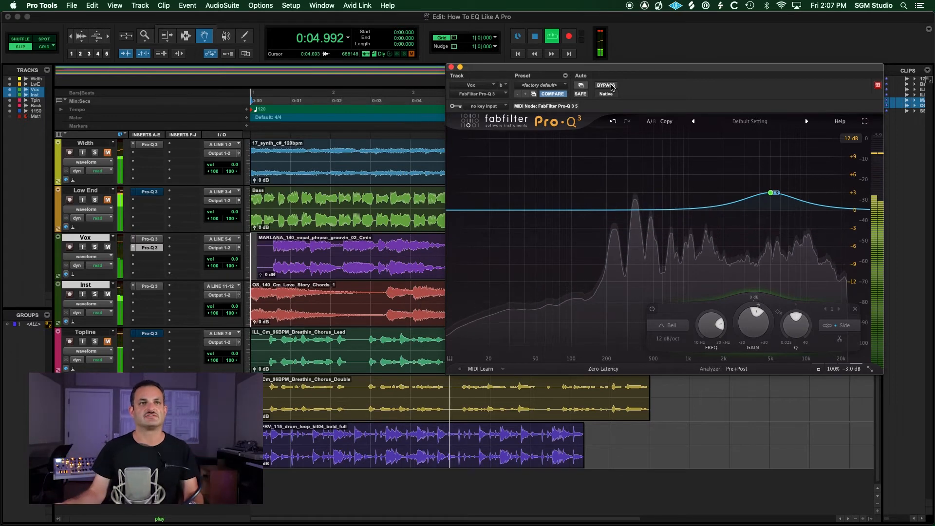
pyautogui.press('space')
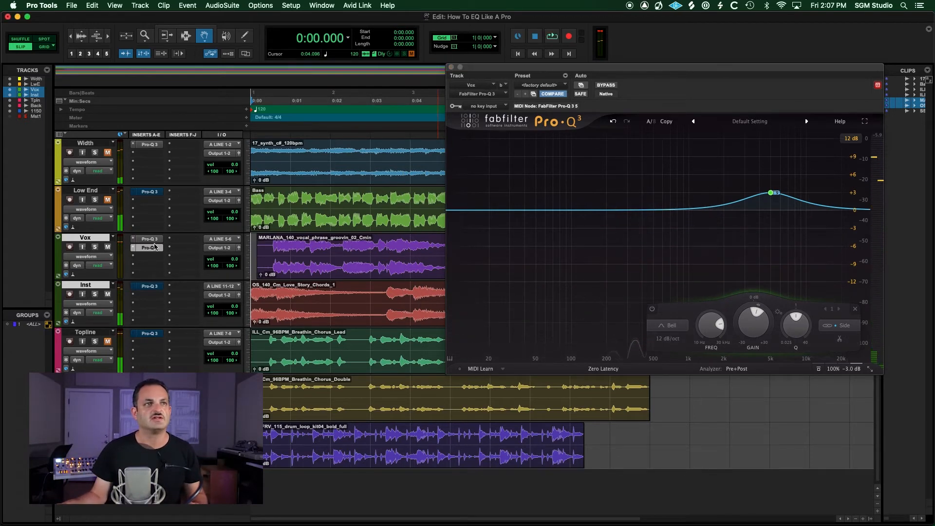
# - Play the Vox and Inst tracks with the second Vox EQ bypassed, and play them again with it active
pyautogui.keyDown('super'); pyautogui.click(154, 246); pyautogui.keyUp('super')
pyautogui.press('space')
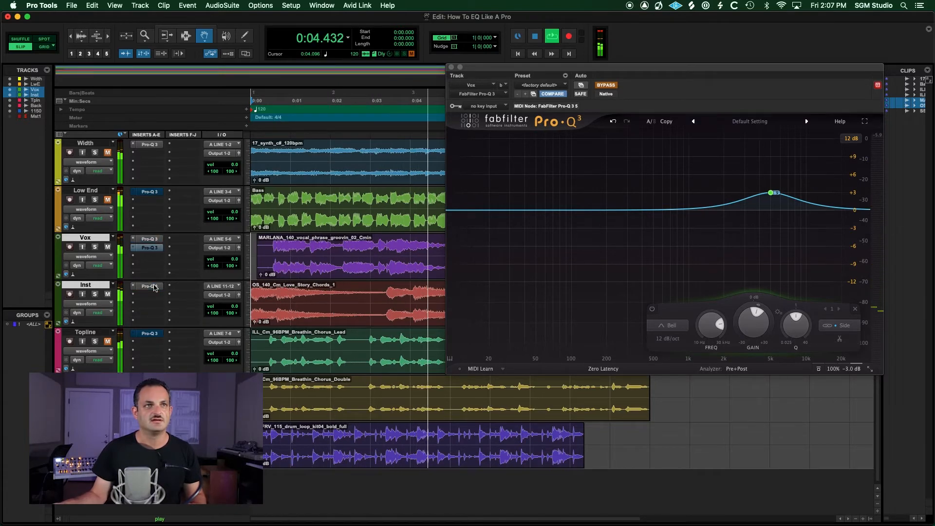
pyautogui.press('space')
pyautogui.press('space')
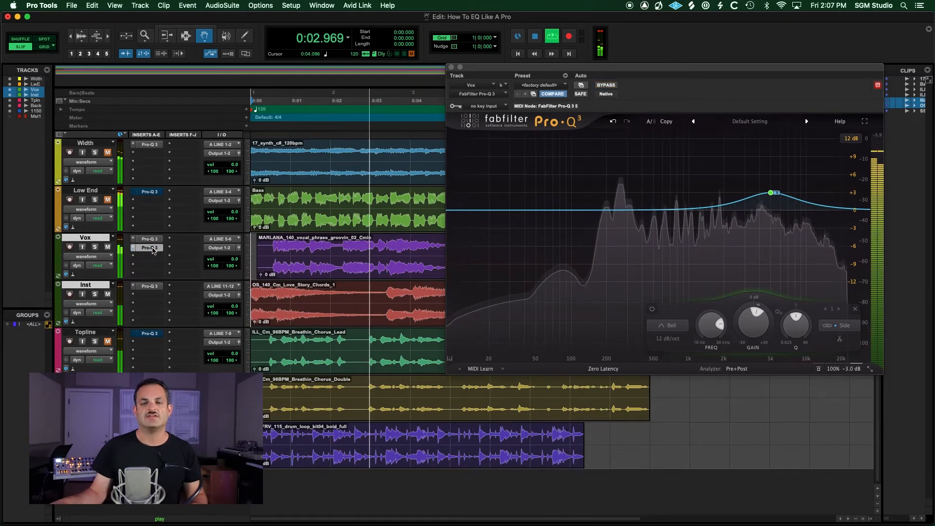
pyautogui.press('space')
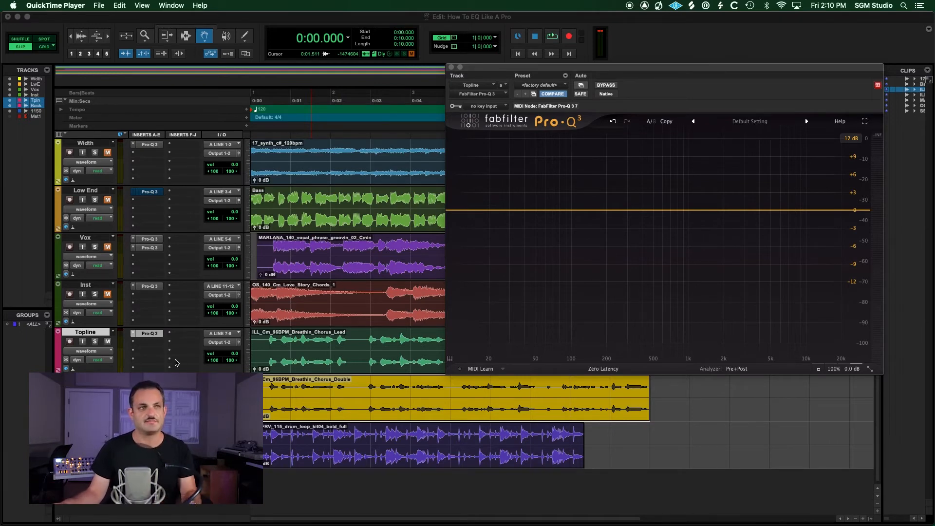
# - Bypass the Topline EQ and play the Topline and Back tracks
pyautogui.click(152, 336)
pyautogui.press('space')
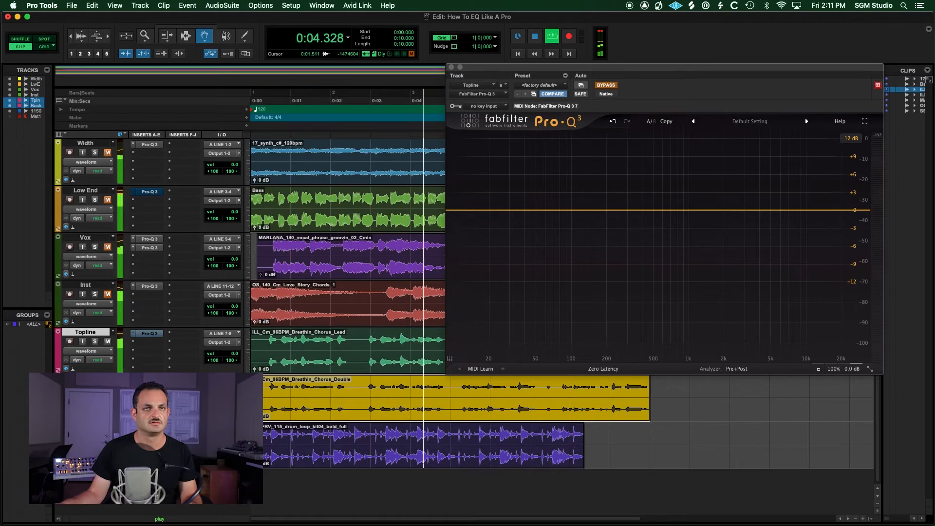
pyautogui.press('space')
# - Reactivate the Topline EQ and open its analyzer settings
pyautogui.click(148, 335)
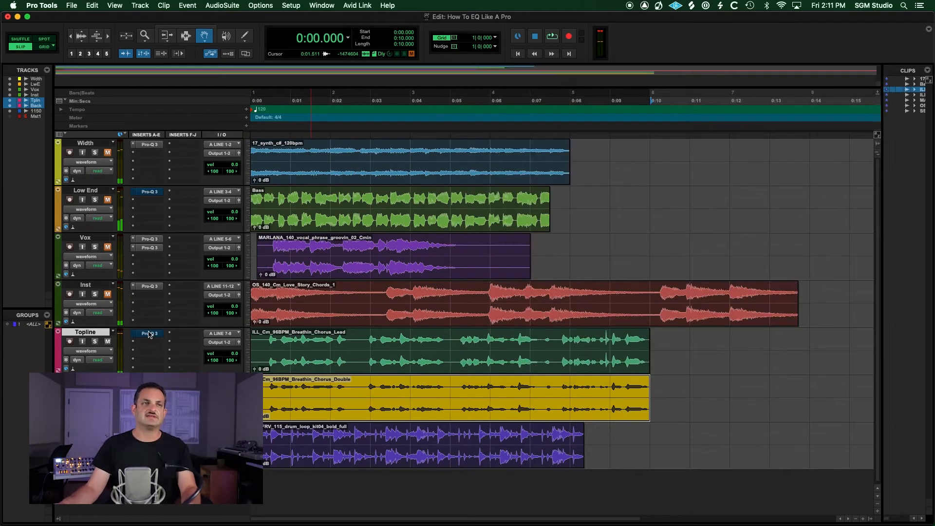
pyautogui.click(149, 334)
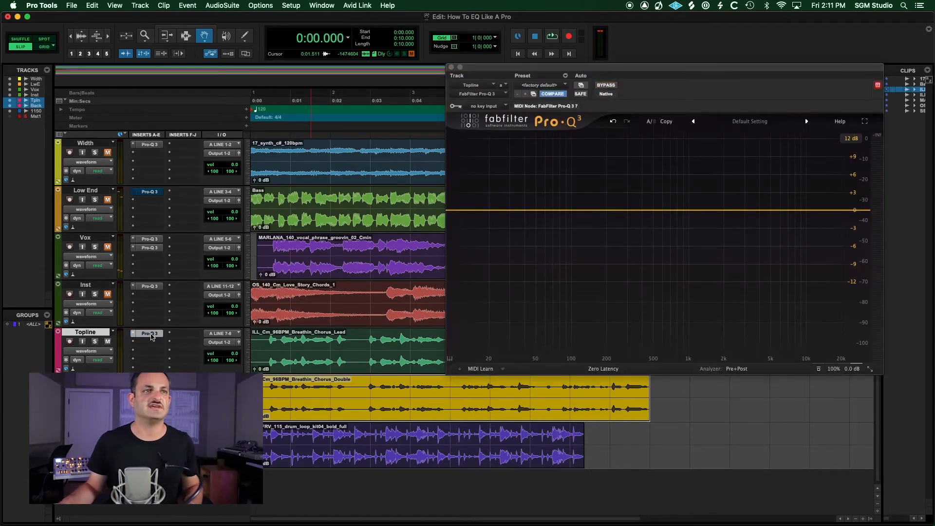
pyautogui.click(726, 371)
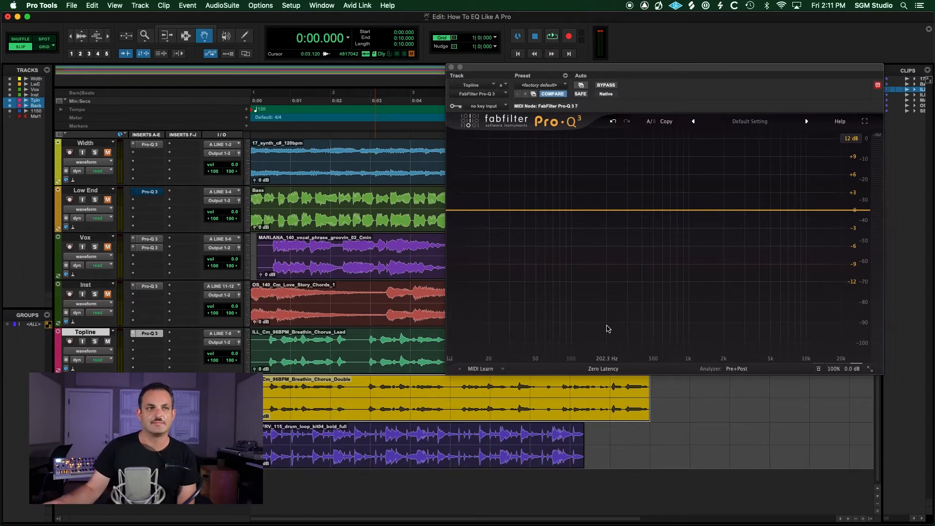
# - Switch off the 514.57 Hz low cut and the 384.04 Hz bell in the Back EQ and play the tracks
pyautogui.click(149, 380)
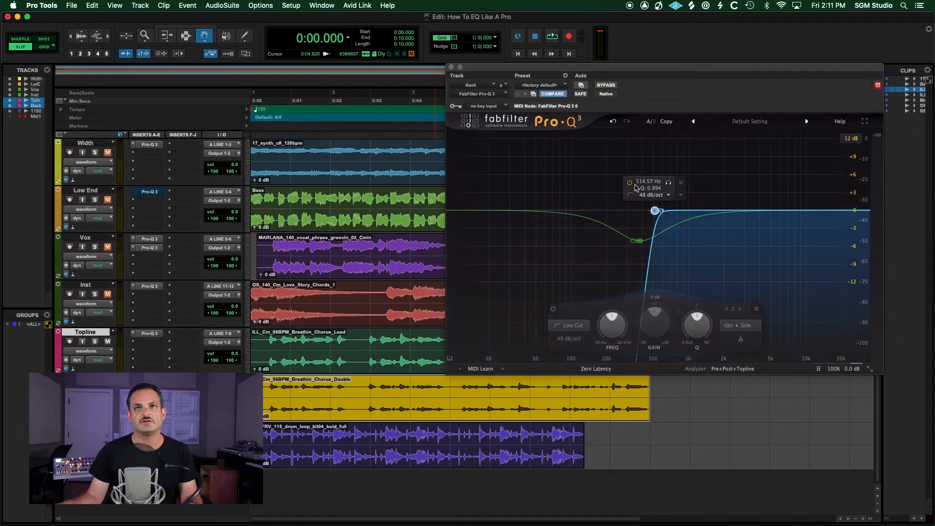
pyautogui.click(629, 183)
pyautogui.click(615, 257)
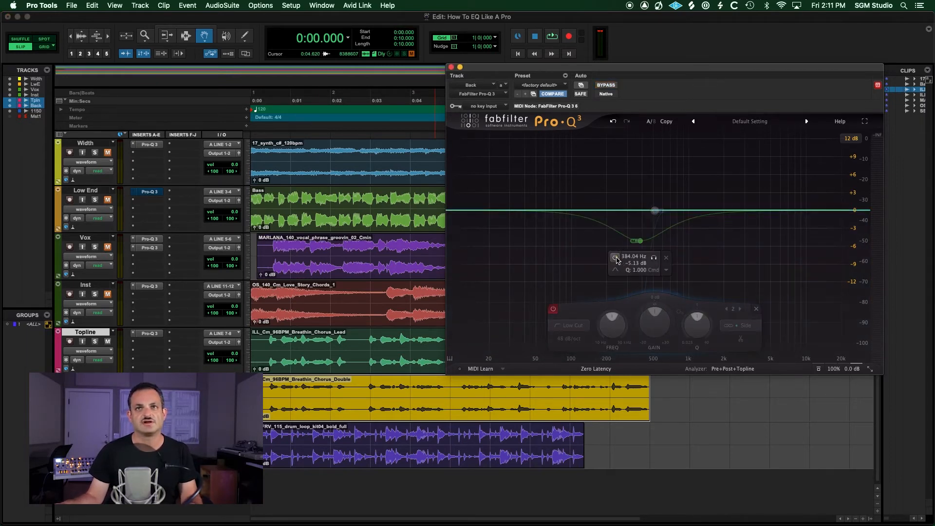
pyautogui.press('space')
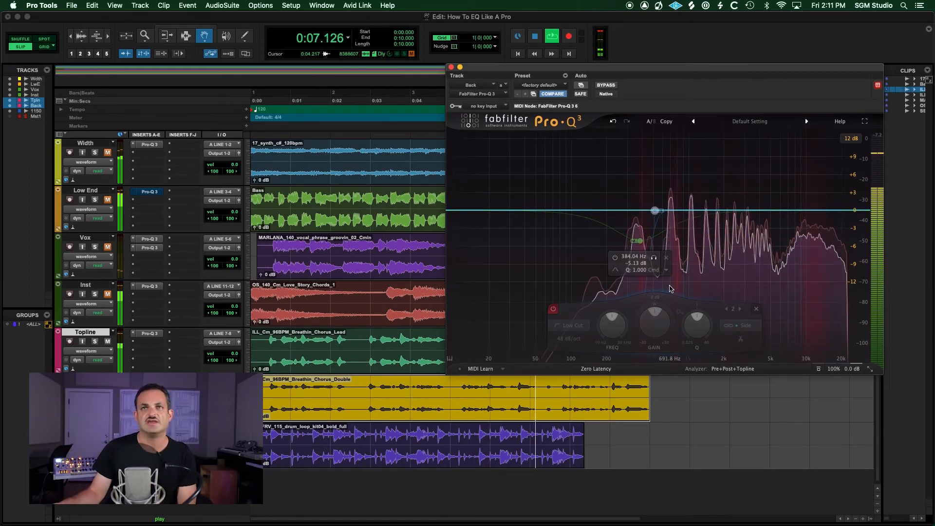
pyautogui.moveTo(658, 201)
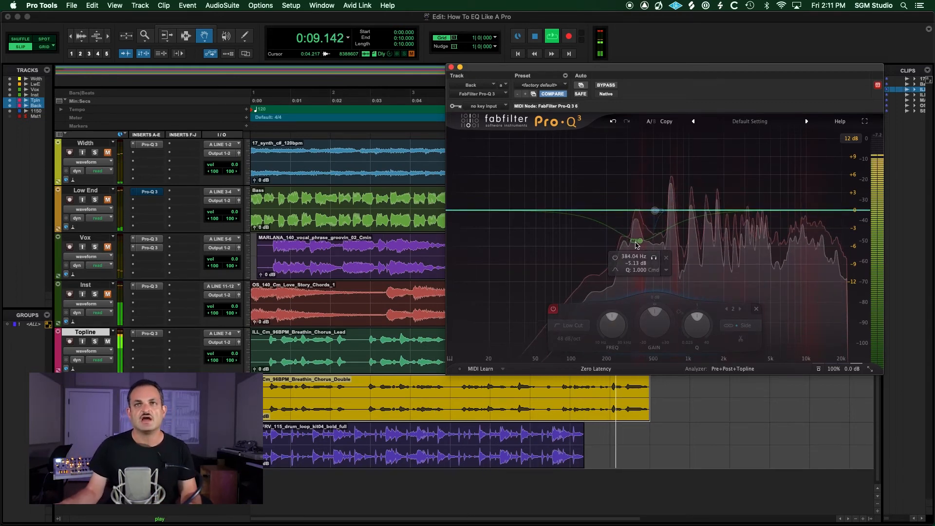
# - Enable the Back EQ's -5.13 dB mid bell and 48 dB/oct side low cut, and lower the low cut to about the bell's frequency
pyautogui.click(615, 258)
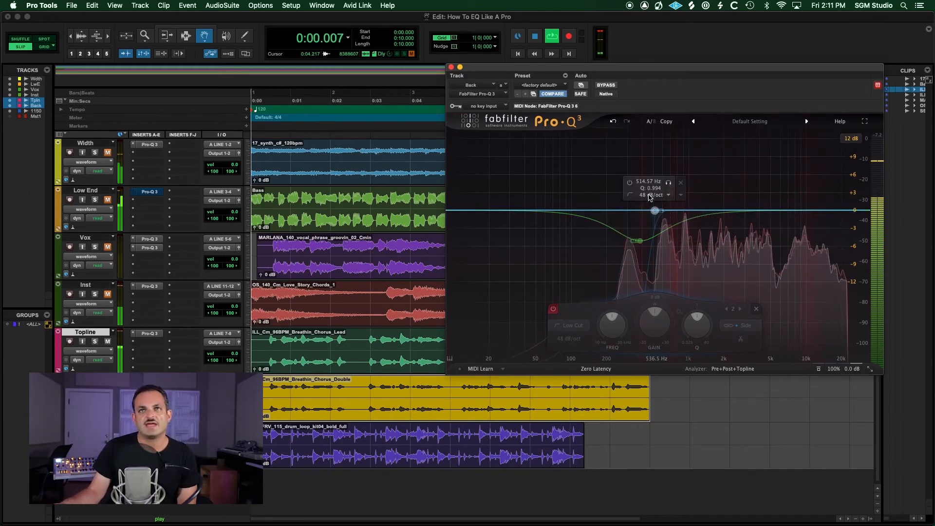
pyautogui.click(630, 183)
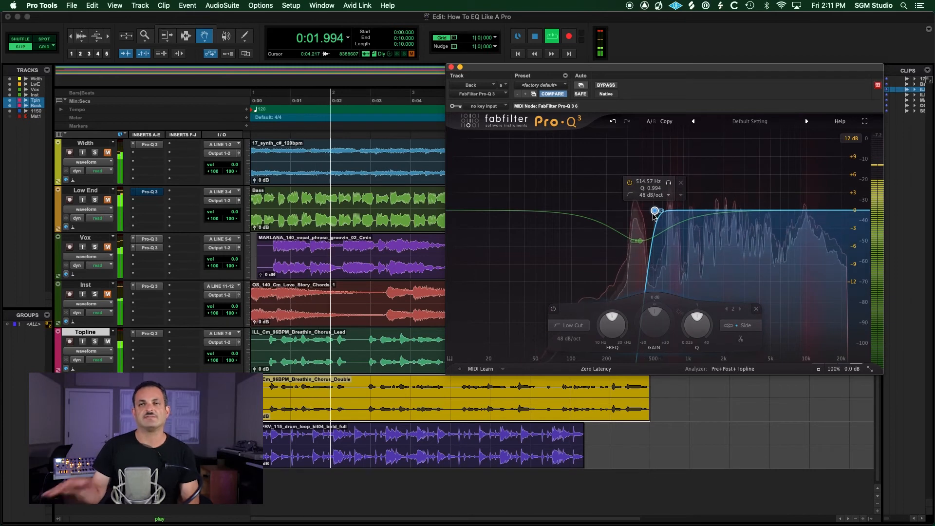
pyautogui.moveTo(612, 325); pyautogui.dragTo(612, 333)
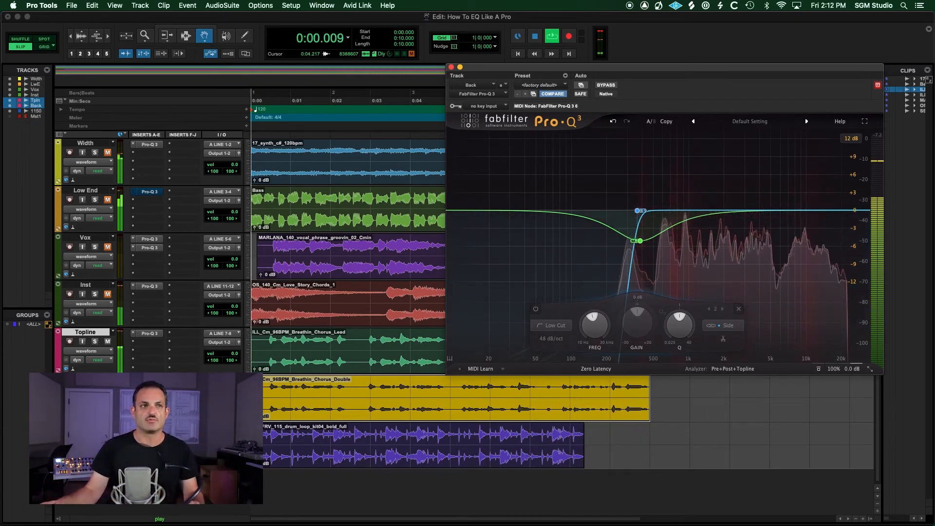
# - Compare the Back EQ bypassed and active during playback, and lower the Topline track's volume to -2.0 dB
pyautogui.keyDown('super'); pyautogui.click(150, 381); pyautogui.keyUp('super')
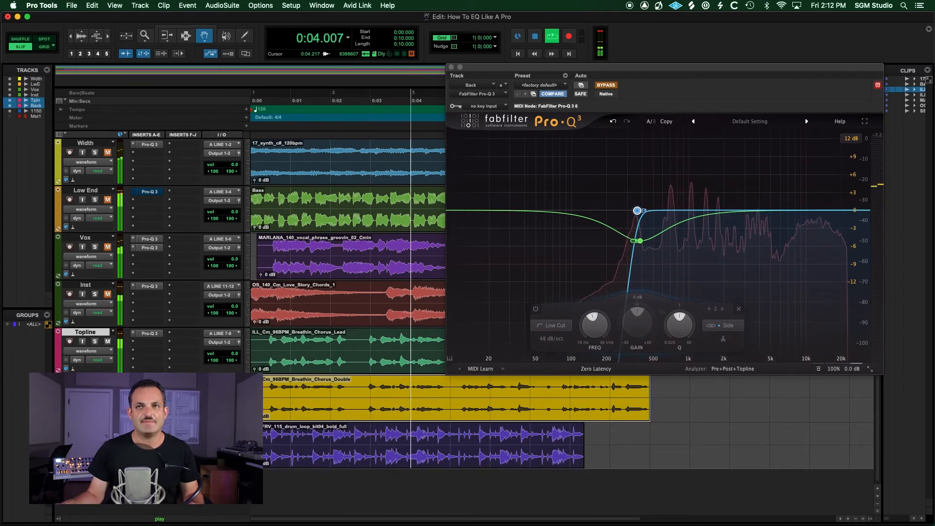
pyautogui.keyDown('super'); pyautogui.click(149, 381); pyautogui.keyUp('super')
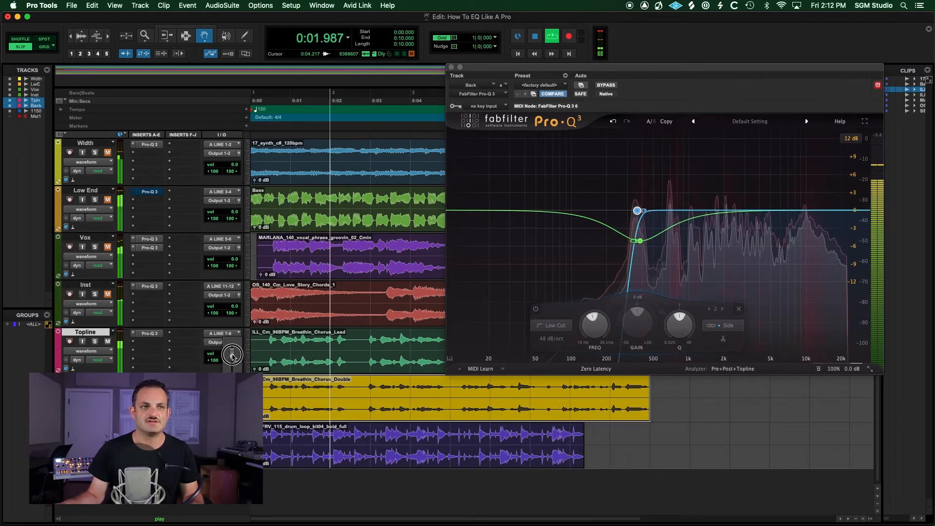
pyautogui.moveTo(231, 356); pyautogui.dragTo(232, 358)
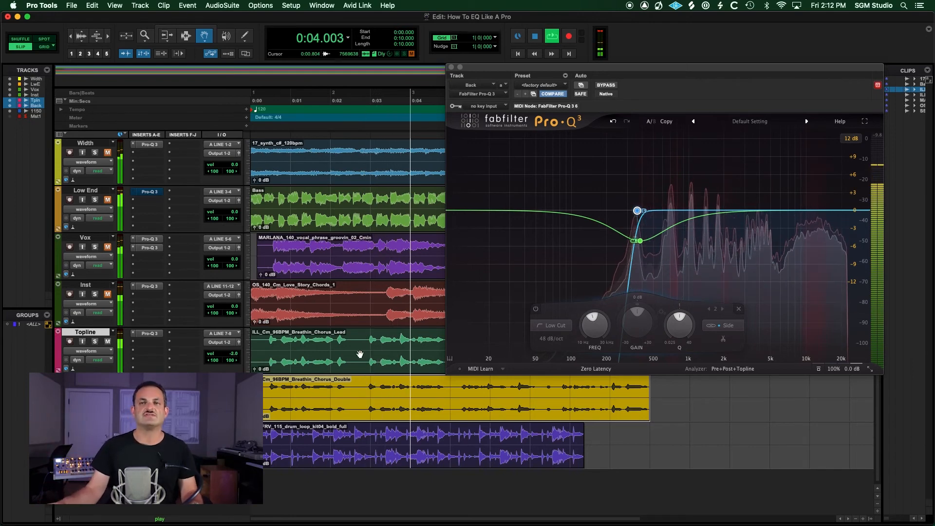
# - Set the Back EQ's mid bell to 556.44 Hz and -5.47 dB and its side low cut to 318.13 Hz, and stop playback
pyautogui.click(639, 241)
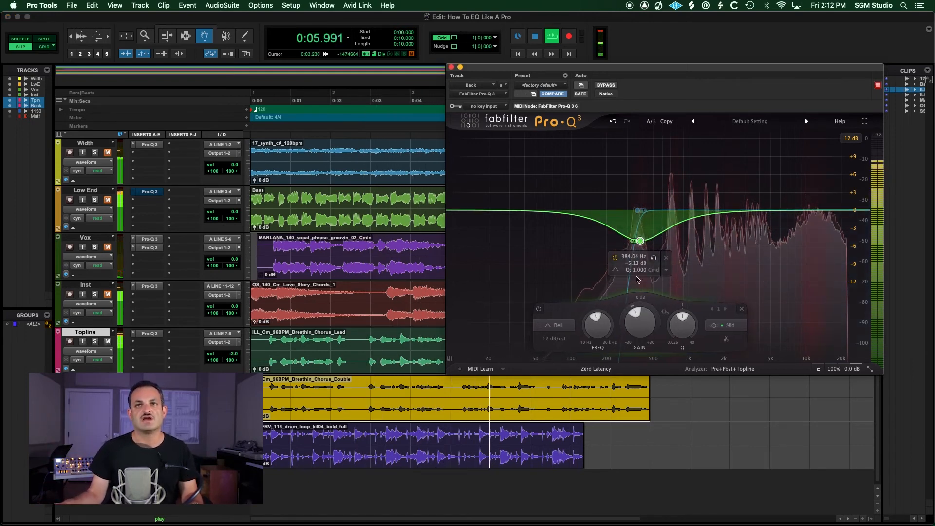
pyautogui.moveTo(641, 326); pyautogui.dragTo(604, 319)
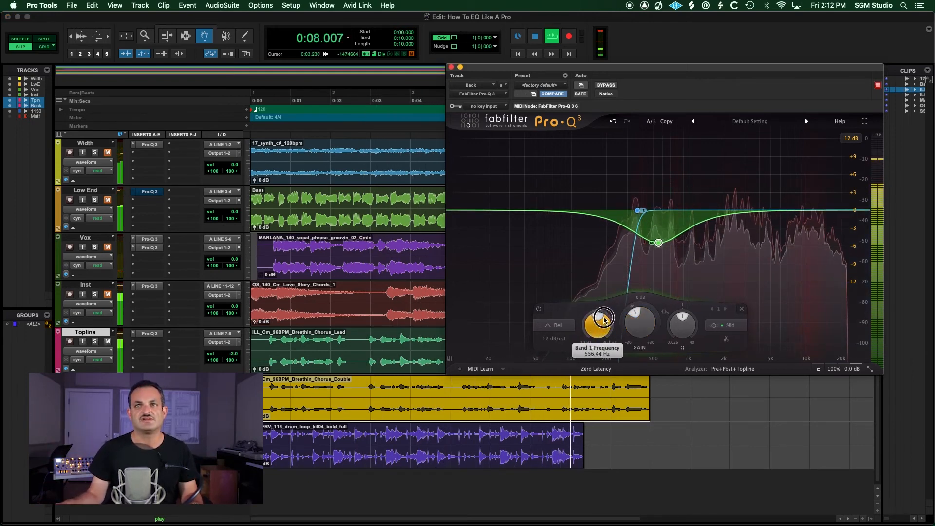
pyautogui.moveTo(637, 210); pyautogui.dragTo(634, 210)
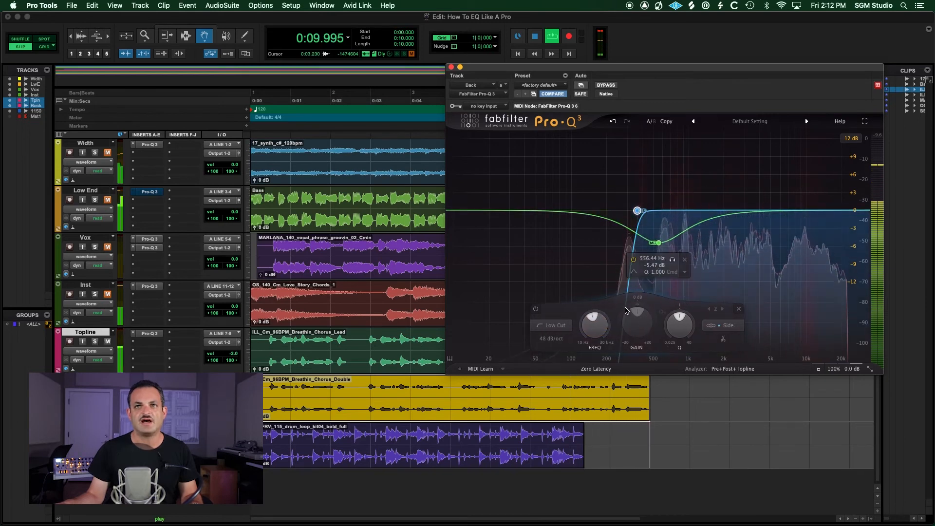
pyautogui.moveTo(600, 327); pyautogui.dragTo(600, 330)
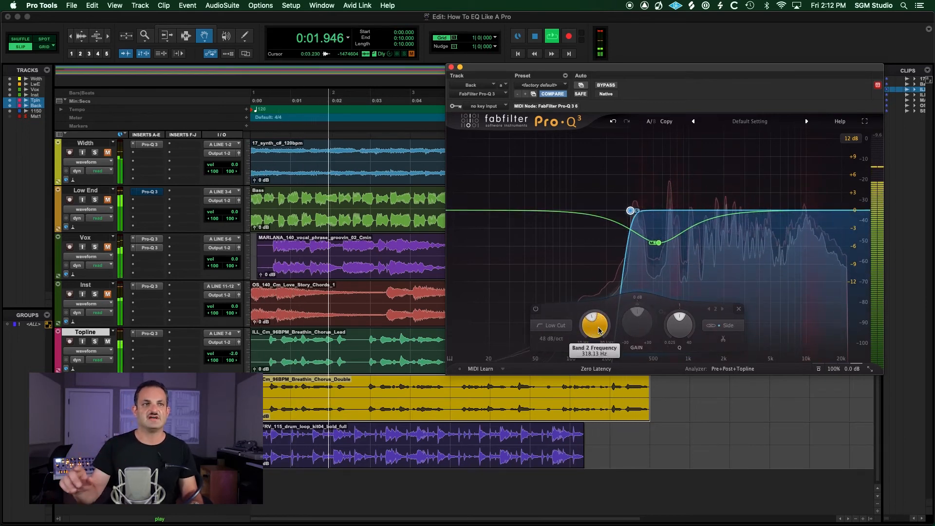
pyautogui.press('space')
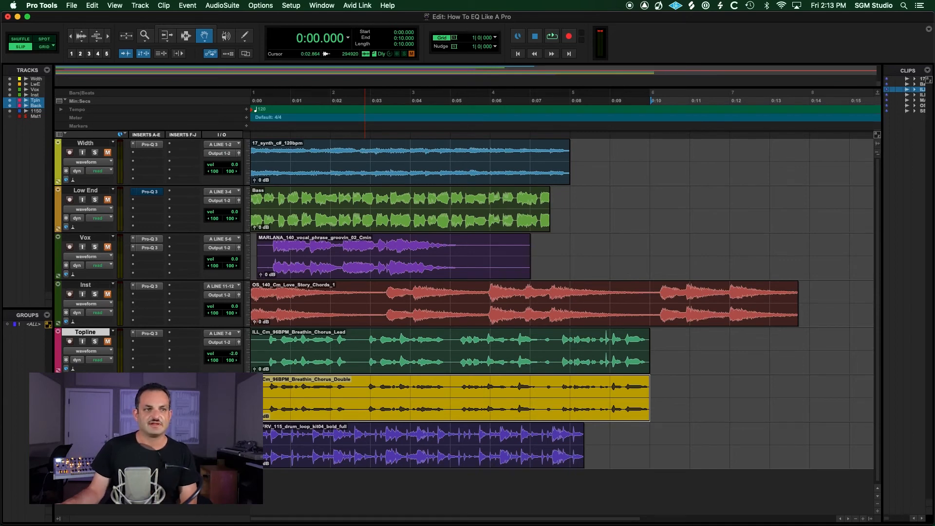
# - Play the drum loop from the start with its EQ bypassed, and open that track's Pro-Q 3
pyautogui.press('Return')
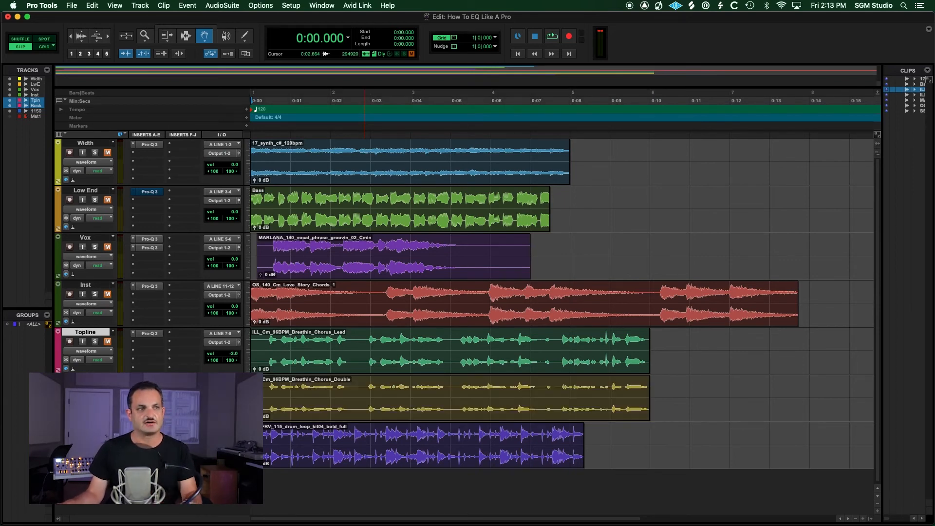
pyautogui.press('space')
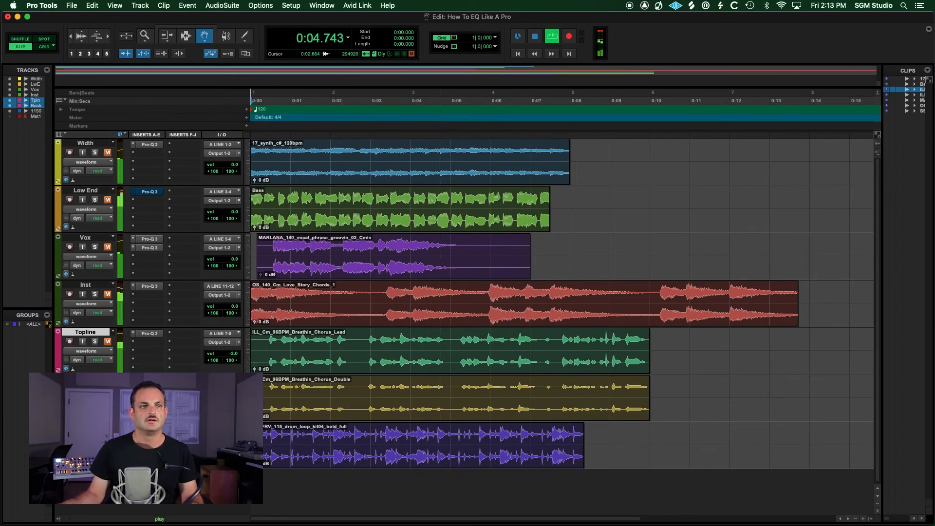
pyautogui.press('space')
pyautogui.click(149, 427)
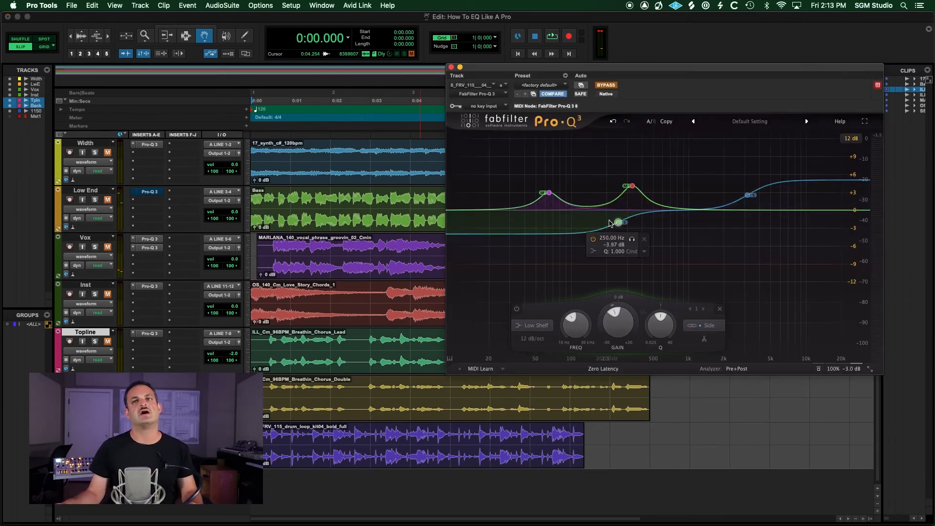
# - Switch off all four bands of the drum loop's EQ (64.605 Hz, 250 Hz, 330.46 Hz and 3144.1 Hz) and take the plug-in out of bypass
pyautogui.click(593, 239)
pyautogui.click(524, 164)
pyautogui.moveTo(748, 194)
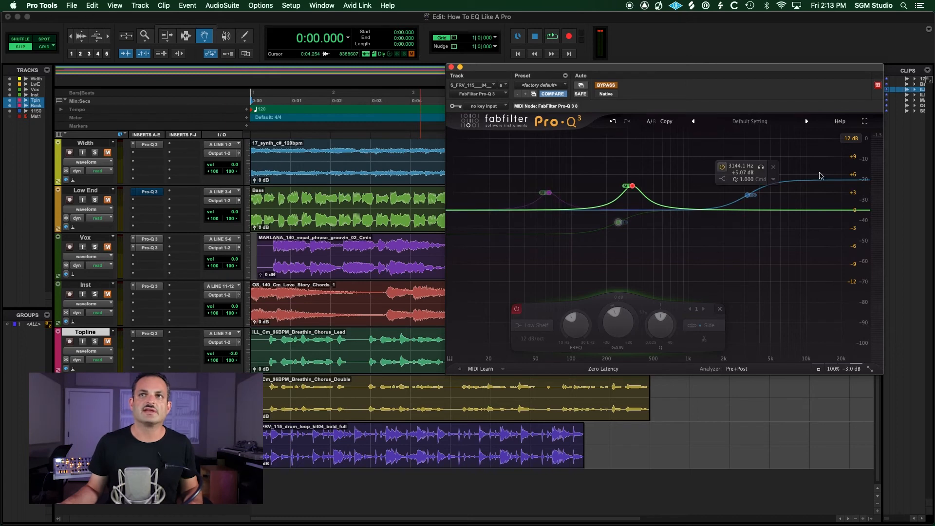
pyautogui.click(722, 167)
pyautogui.moveTo(630, 184)
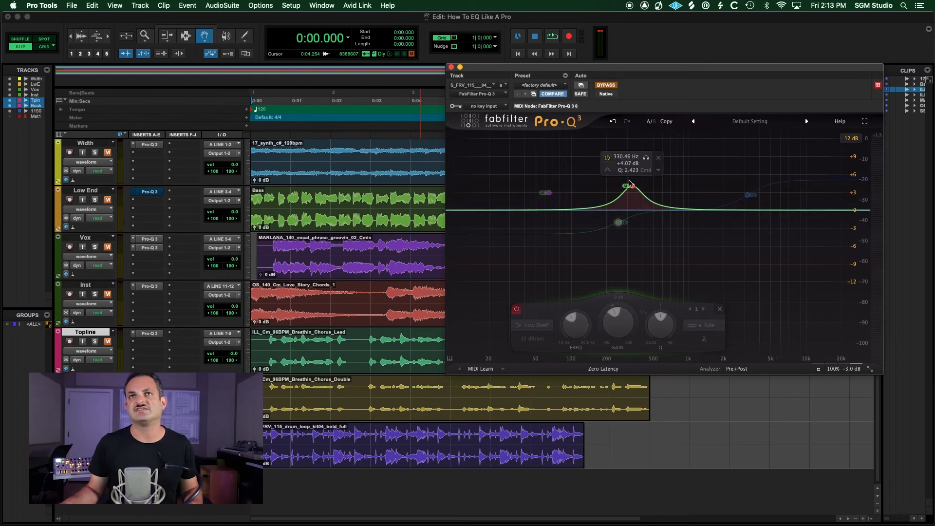
pyautogui.click(605, 156)
pyautogui.click(606, 85)
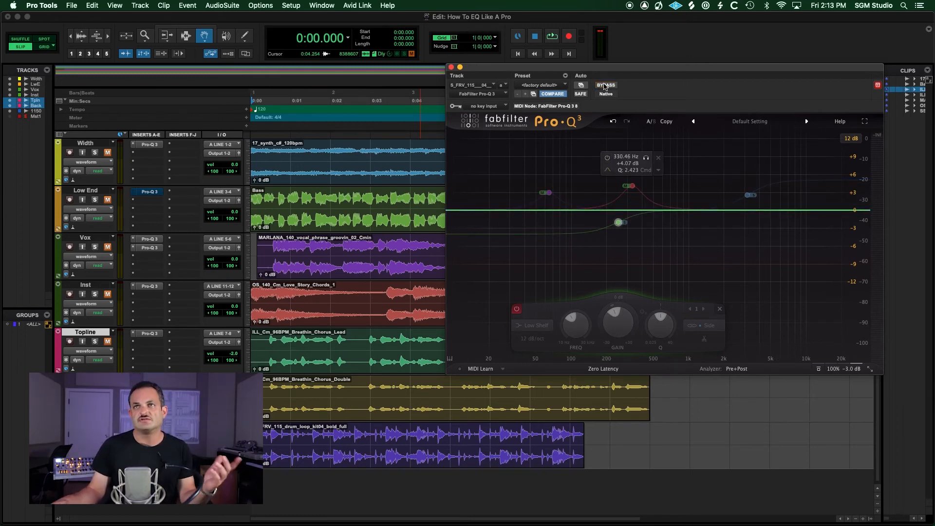
# - Enable the drum EQ's 3144.1 Hz, +5.07 dB side high shelf and compare the plug-in active and bypassed during playback
pyautogui.moveTo(731, 185)
pyautogui.click(722, 169)
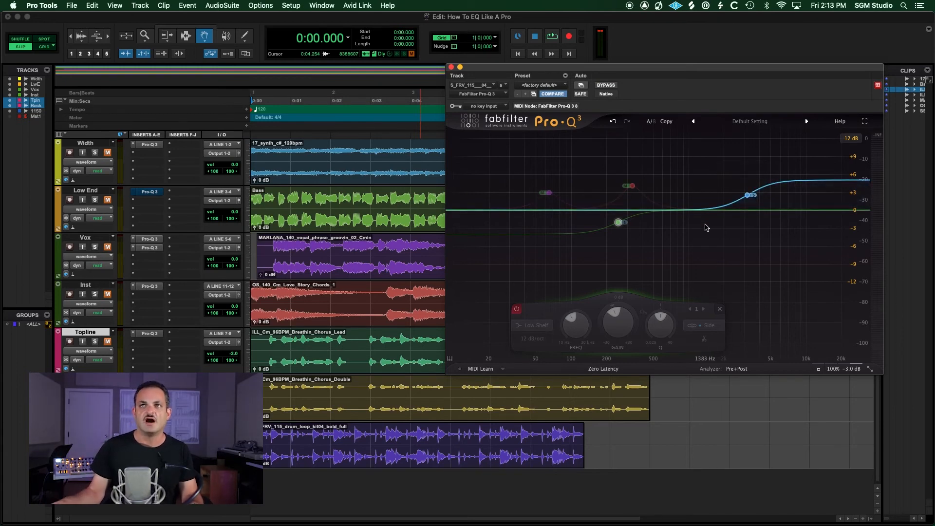
pyautogui.press('space')
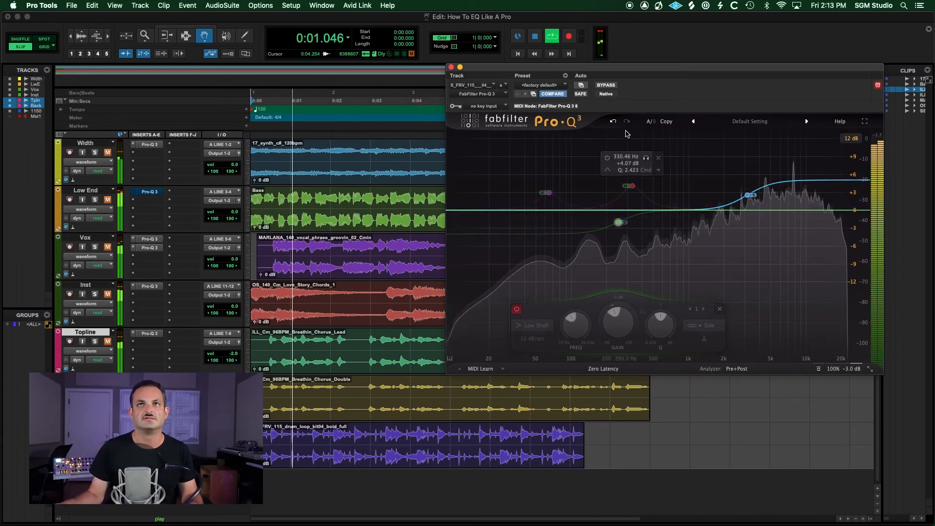
pyautogui.click(607, 87)
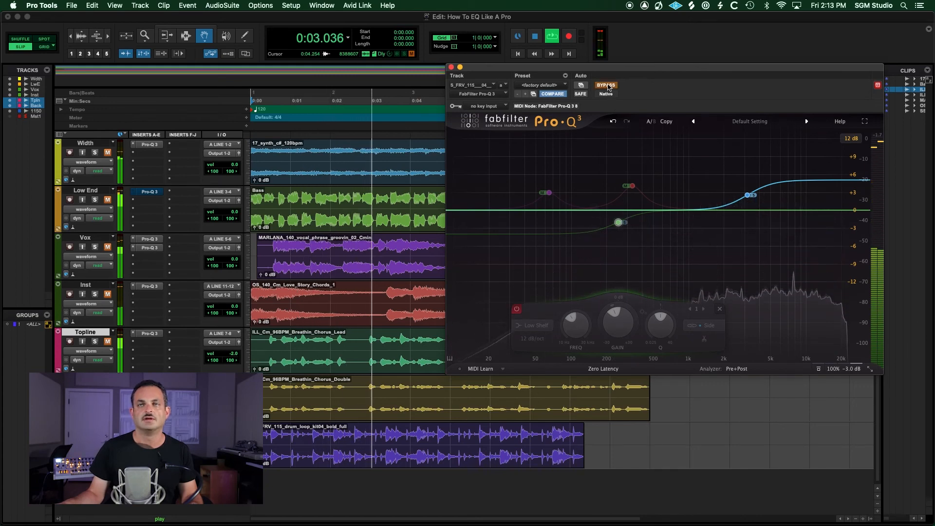
pyautogui.click(607, 87)
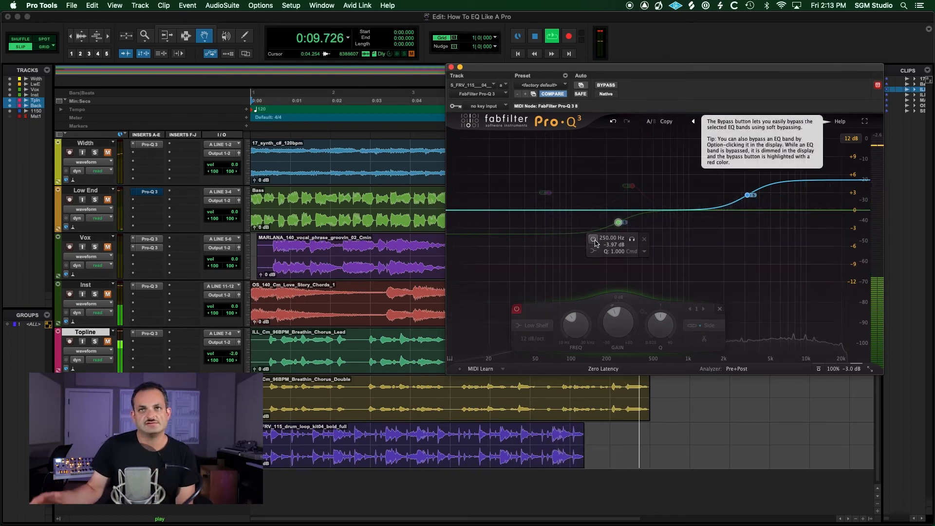
# - Enable the drum EQ's 250 Hz, -3.97 dB side low shelf and compare the plug-in active and bypassed during playback
pyautogui.click(594, 241)
pyautogui.press('space')
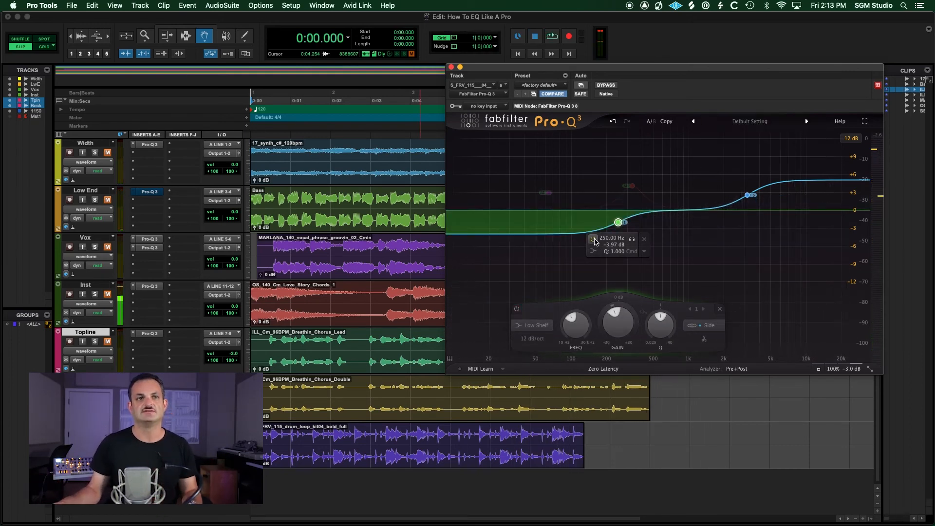
pyautogui.press('space')
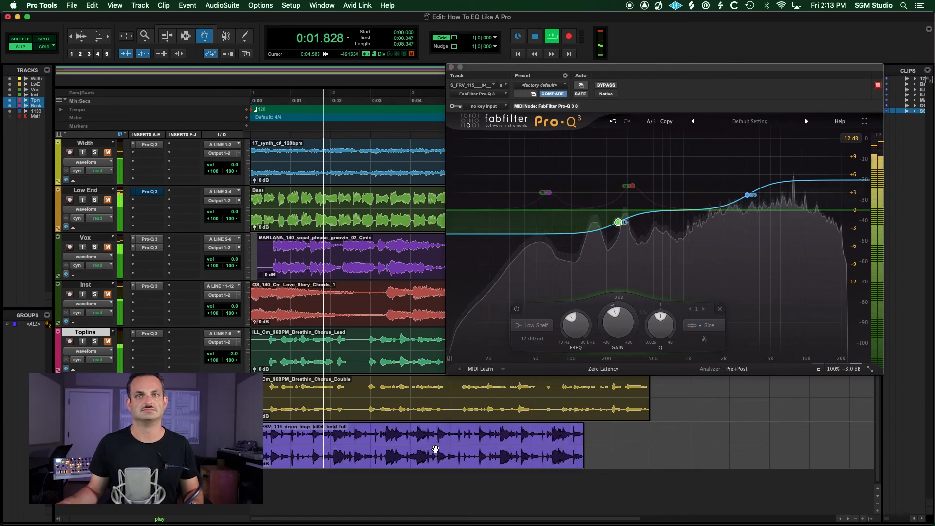
pyautogui.click(605, 86)
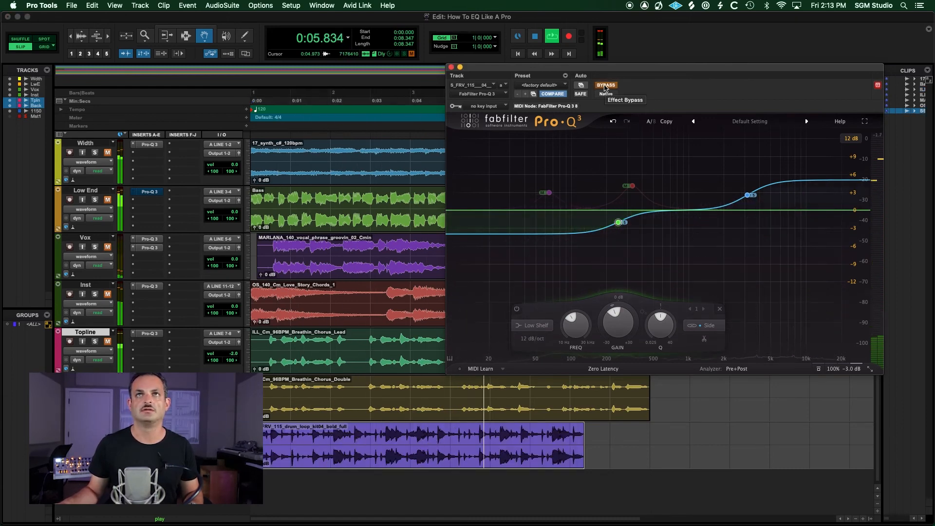
pyautogui.click(605, 86)
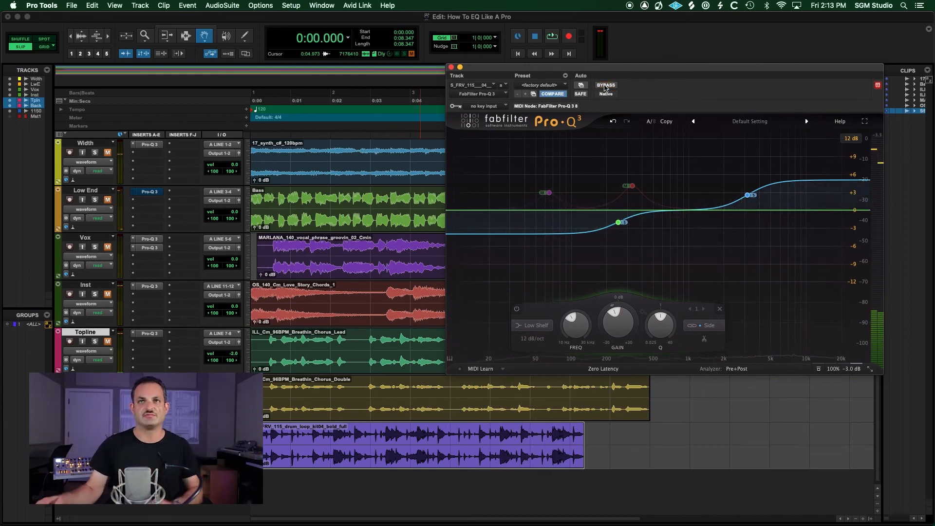
# - Enable the drum EQ's mid bells at 64.605 Hz, +3.00 dB and 330.46 Hz, +4.07 dB, and compare active and bypassed playback
pyautogui.moveTo(553, 201)
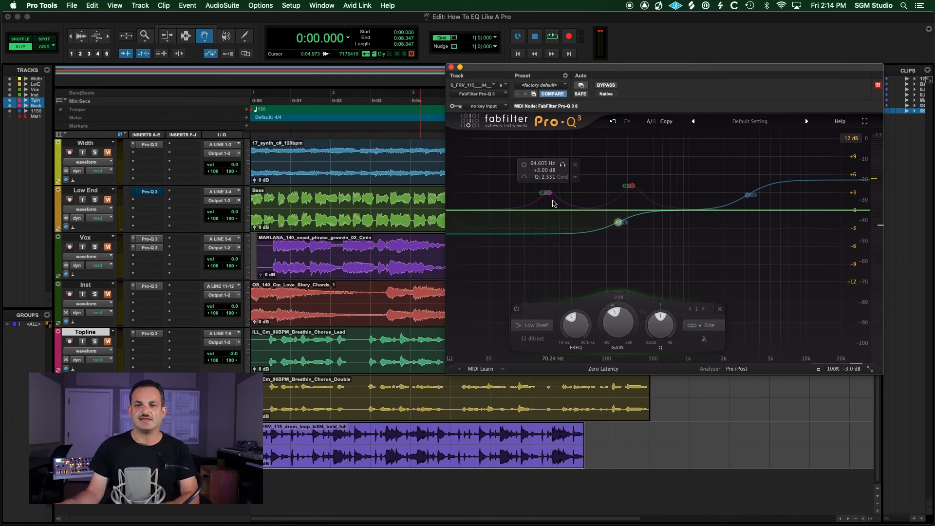
pyautogui.click(524, 165)
pyautogui.moveTo(620, 190)
pyautogui.click(608, 158)
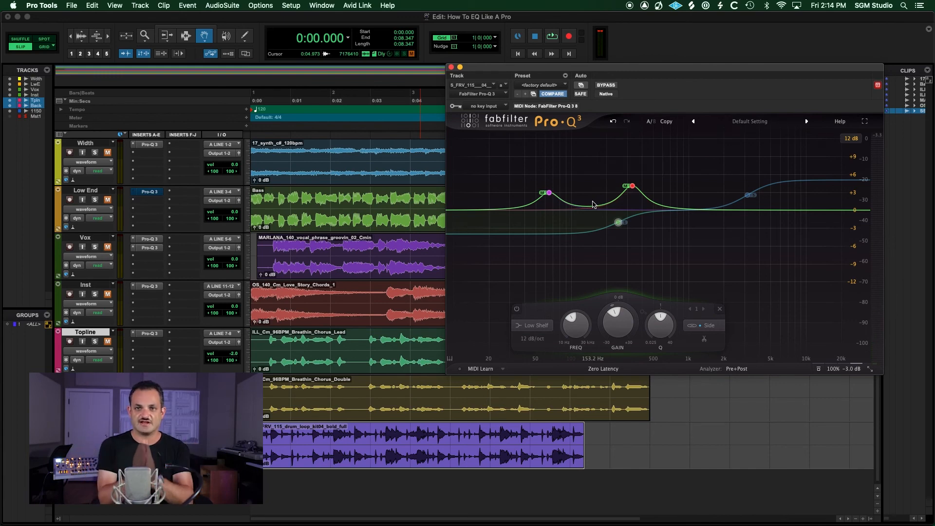
pyautogui.press('space')
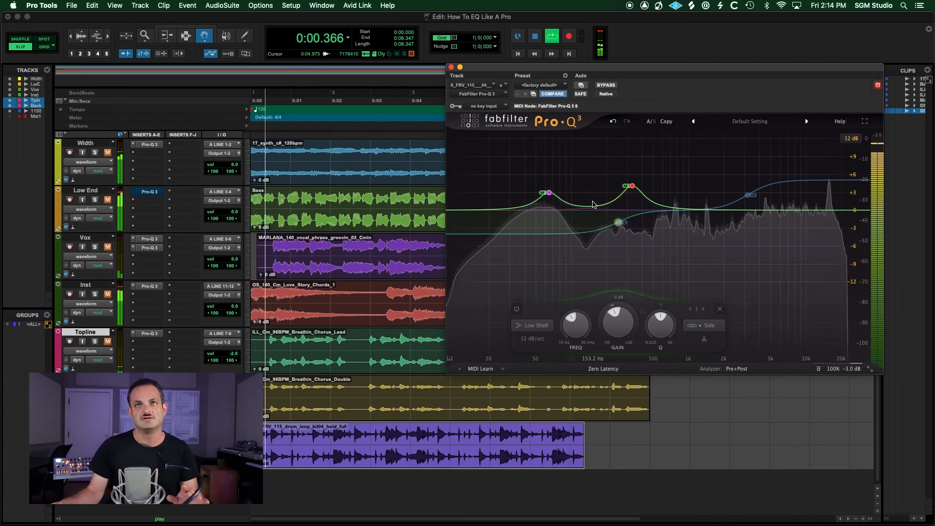
pyautogui.click(604, 86)
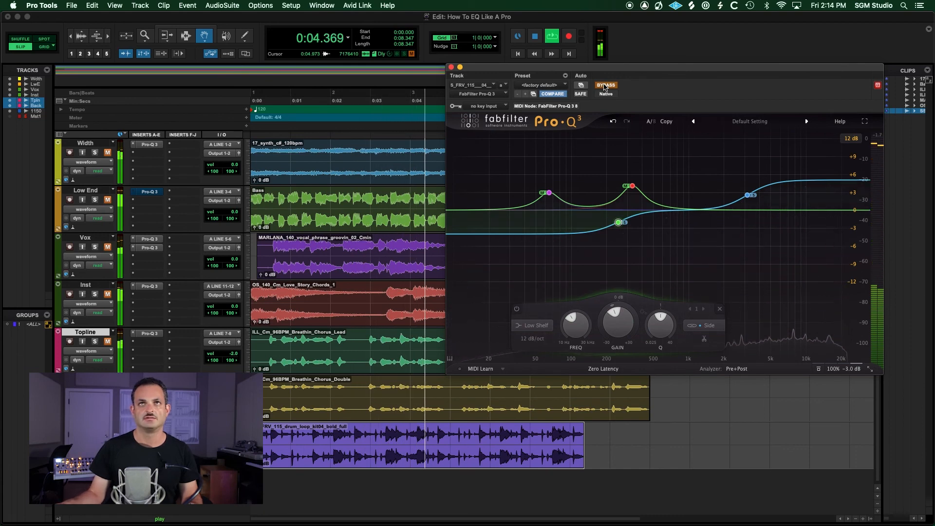
pyautogui.click(604, 86)
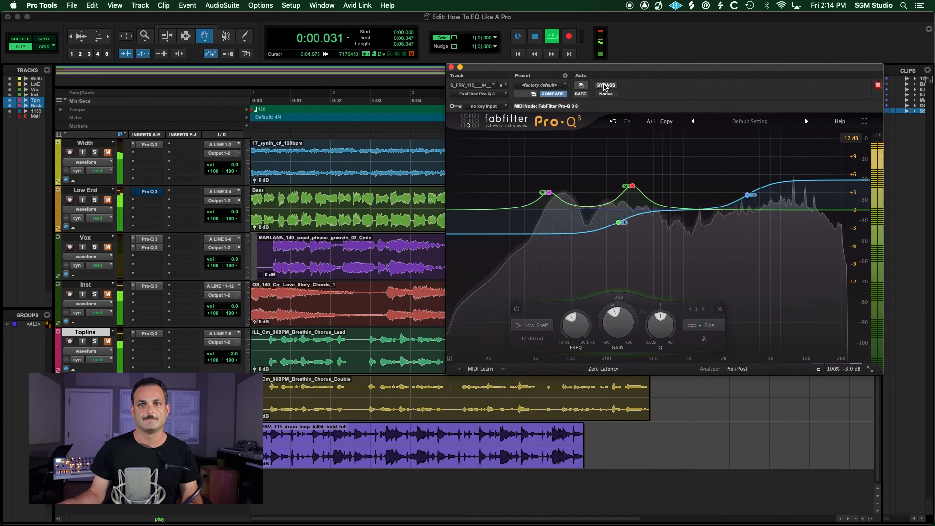
pyautogui.press('space')
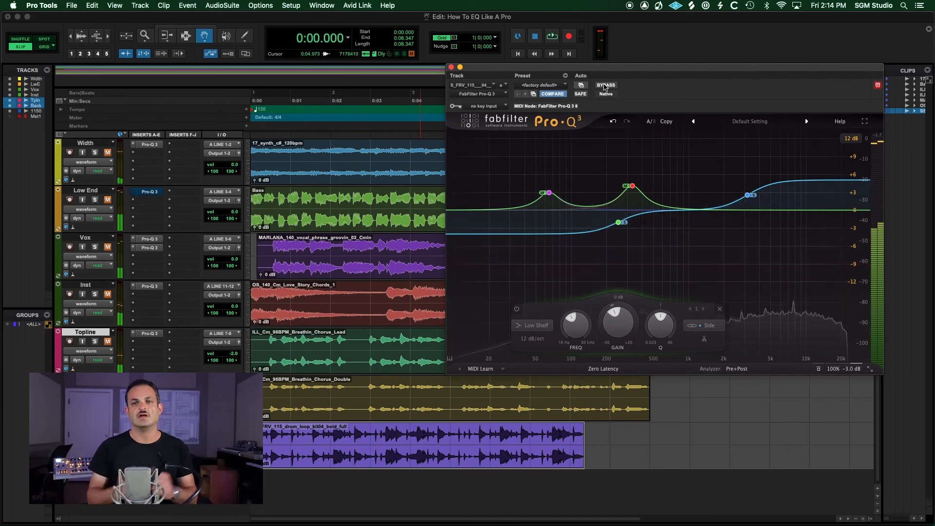